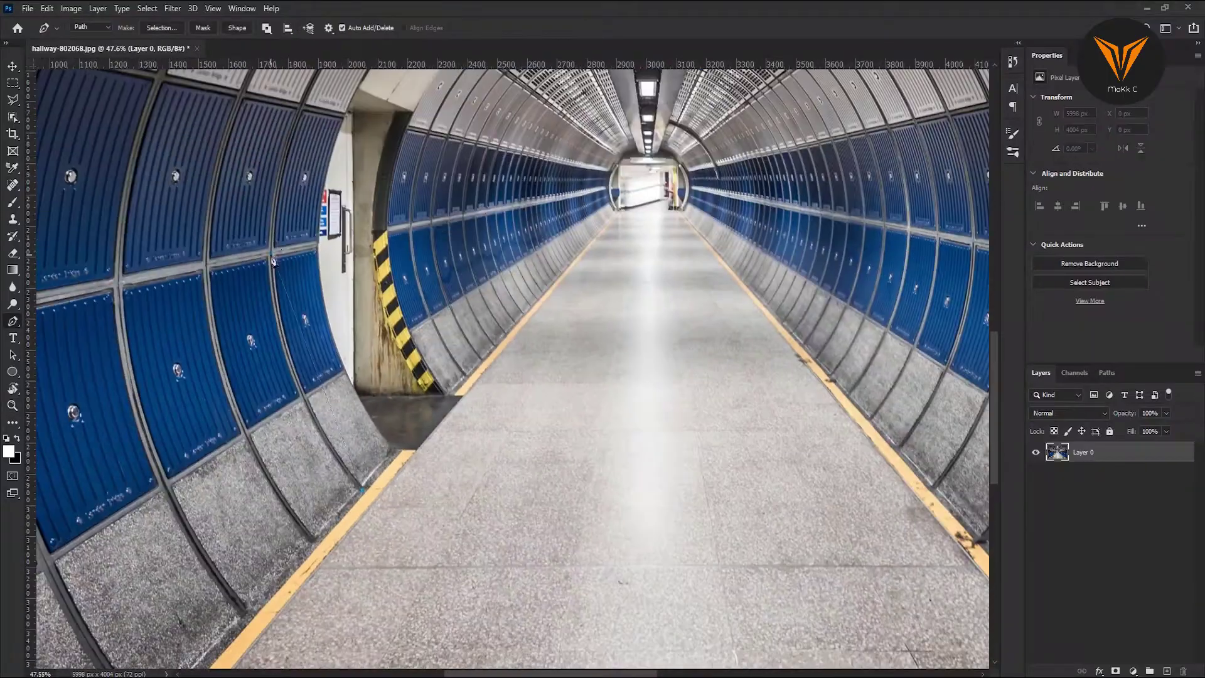
Turn the traced tunnel-arch path into a selection and mask it out of Layer 0
scroll(253, 369, up, 3)
scroll(453, 236, up, 1)
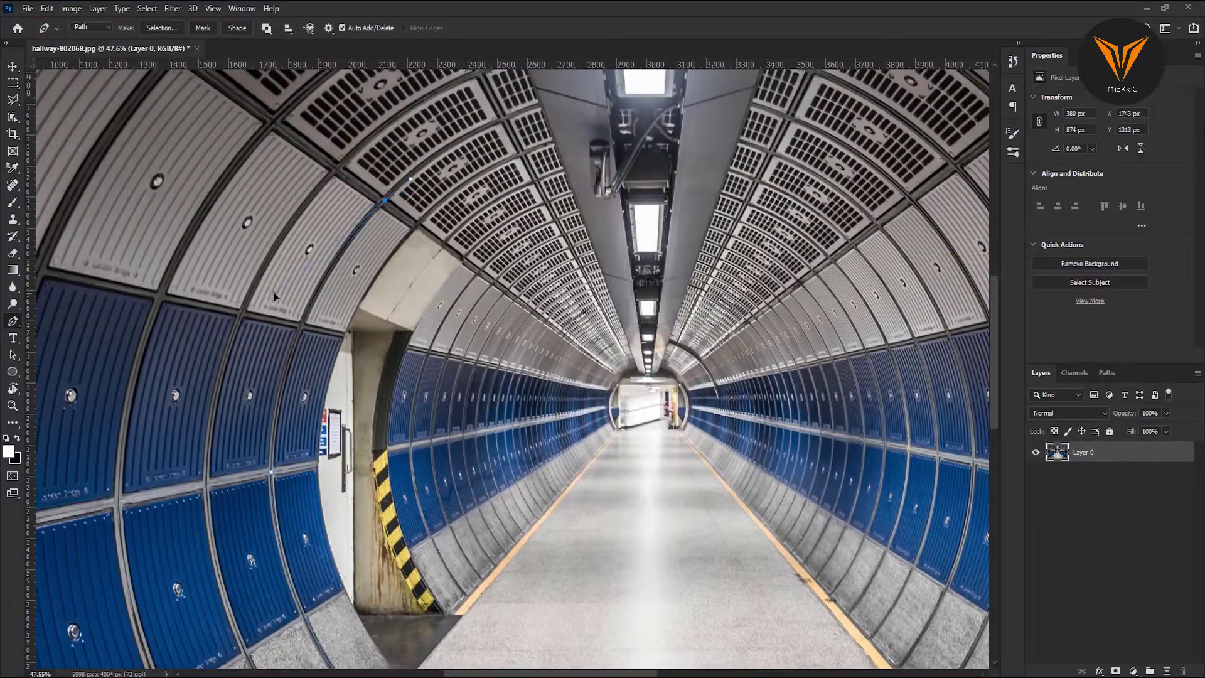
scroll(588, 132, right, 1)
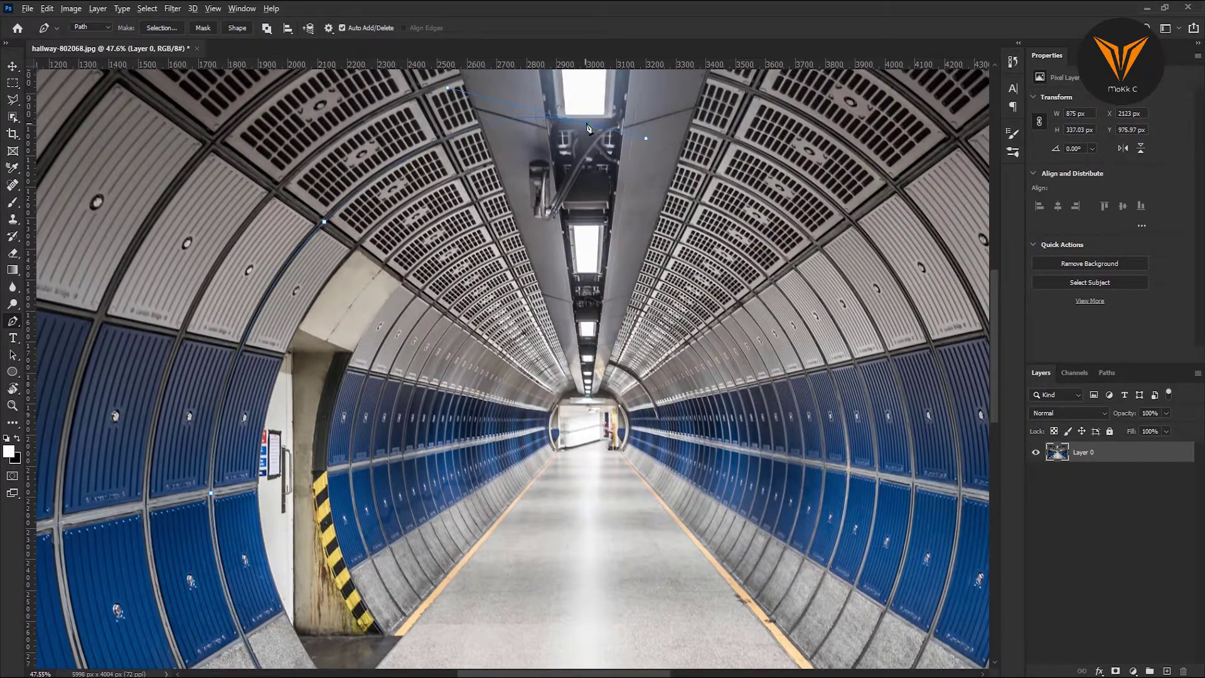
scroll(589, 128, right, 1)
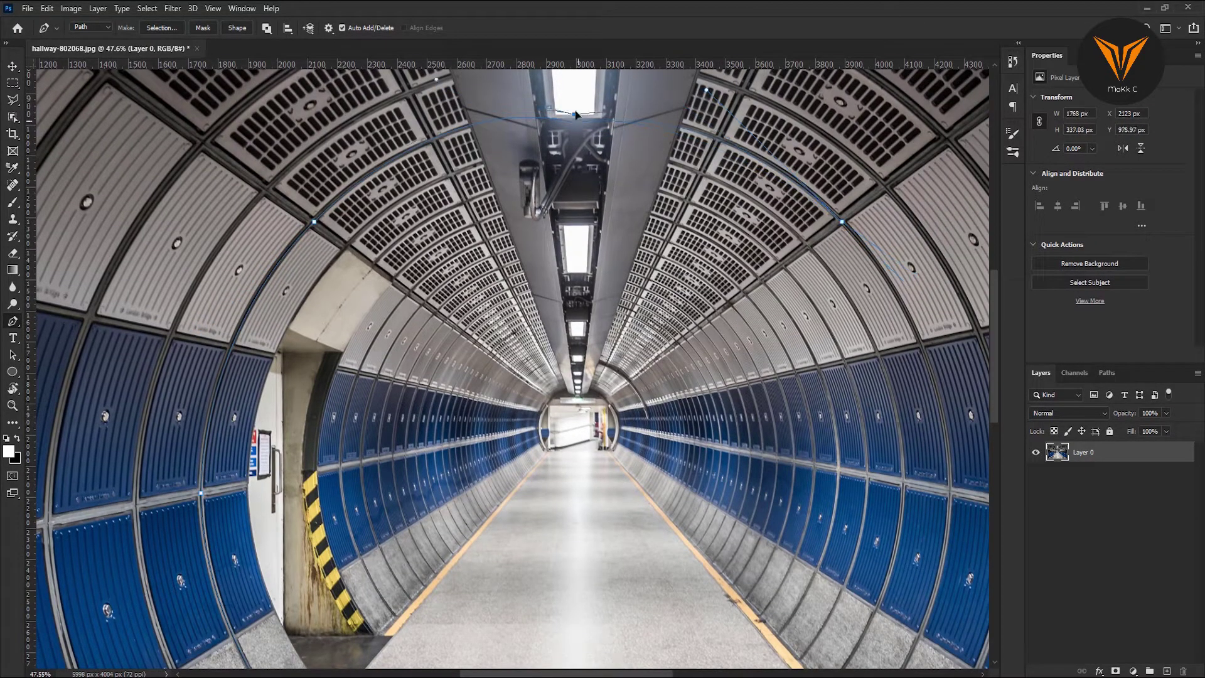
alt+scroll(754, 283, down, 2)
alt+scroll(905, 435, up, 2)
scroll(804, 615, down, 1)
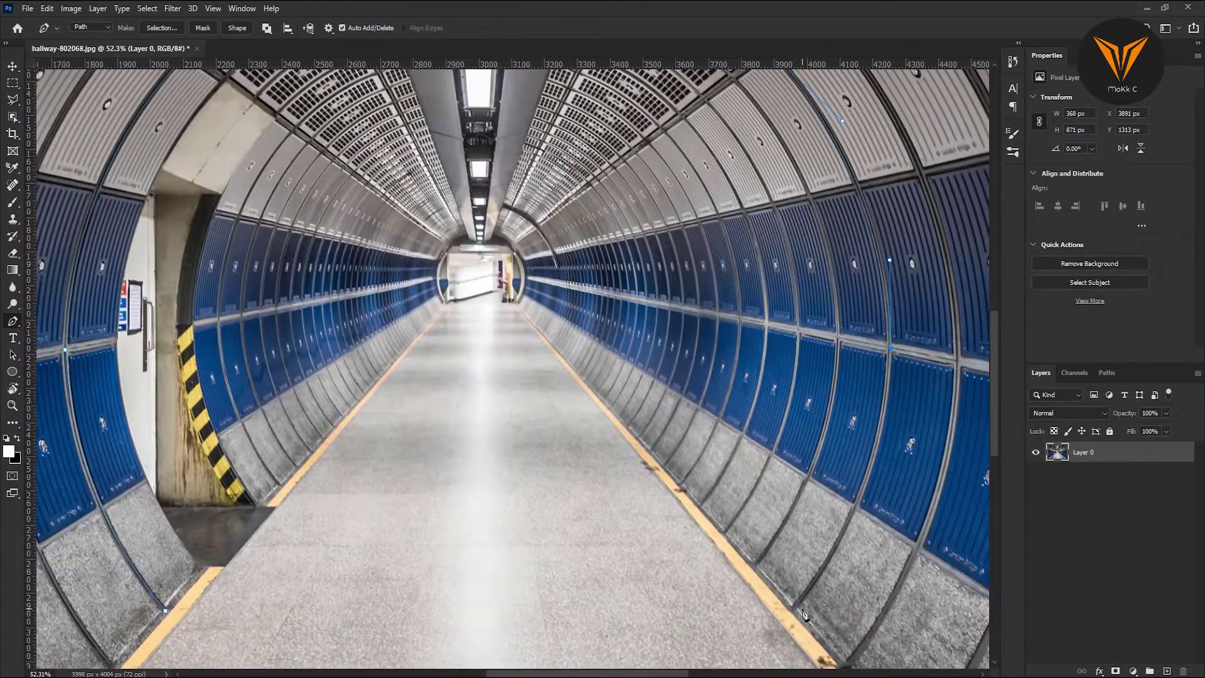
alt+scroll(879, 533, up, 2)
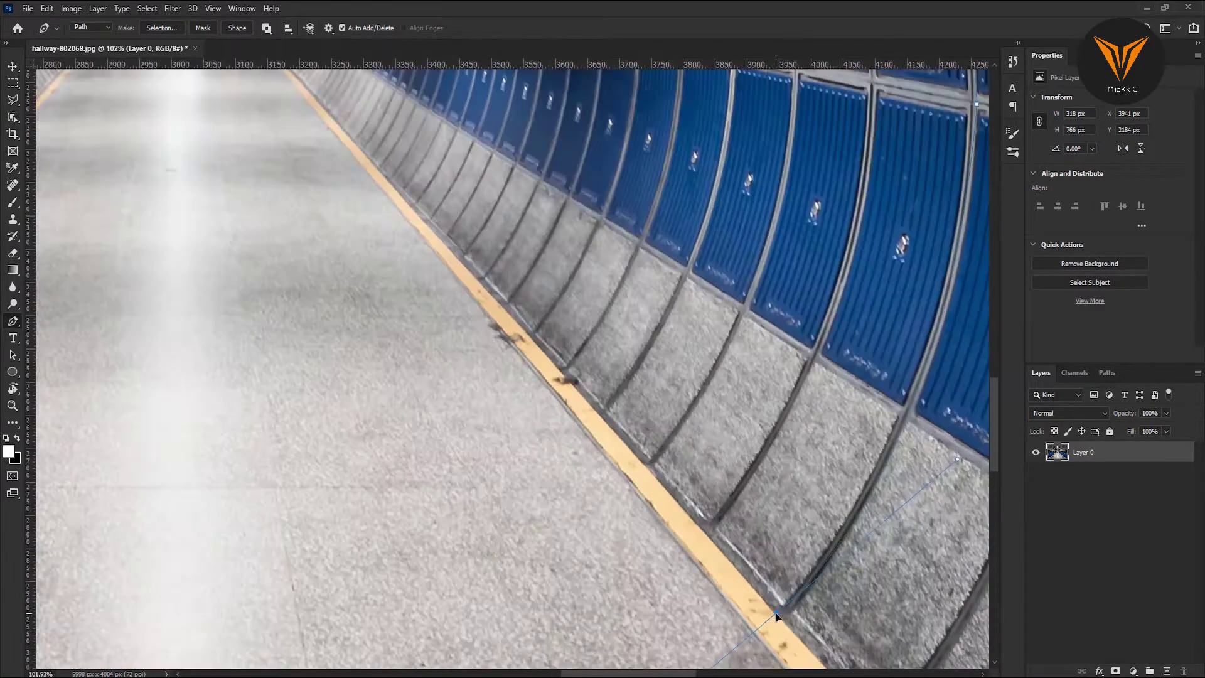
alt+scroll(937, 468, down, 1)
alt+scroll(948, 440, down, 5)
alt+scroll(565, 251, down, 3)
right_click(520, 189)
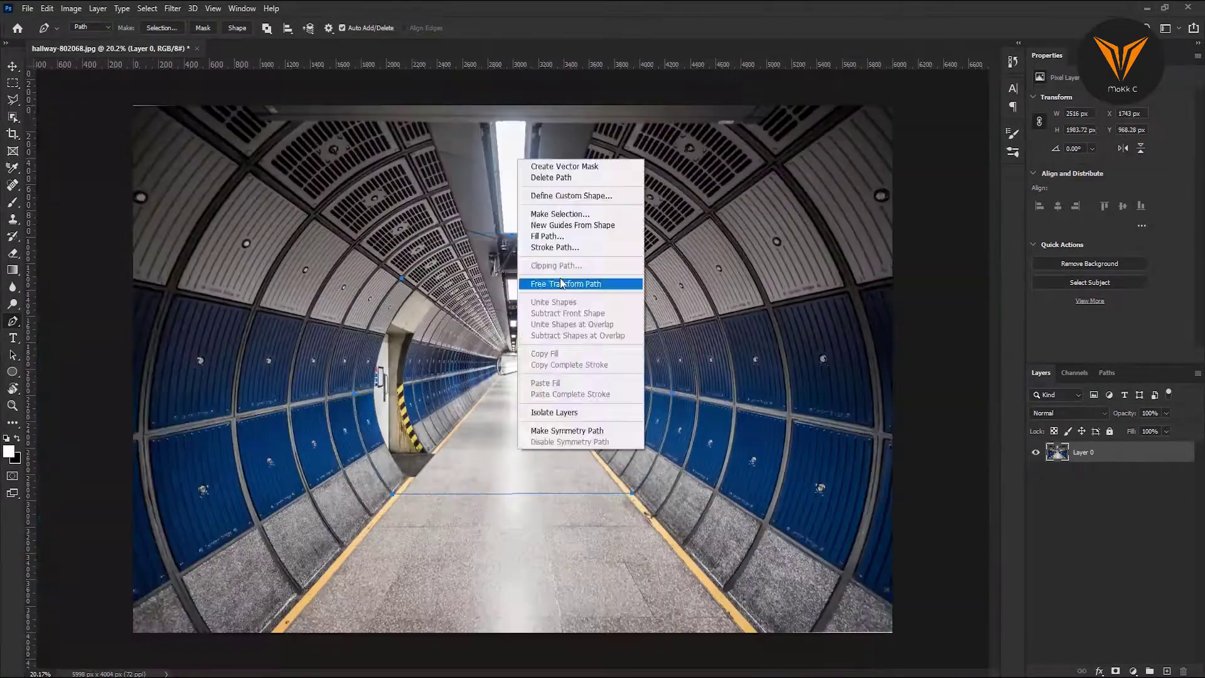
click(586, 282)
right_click(752, 373)
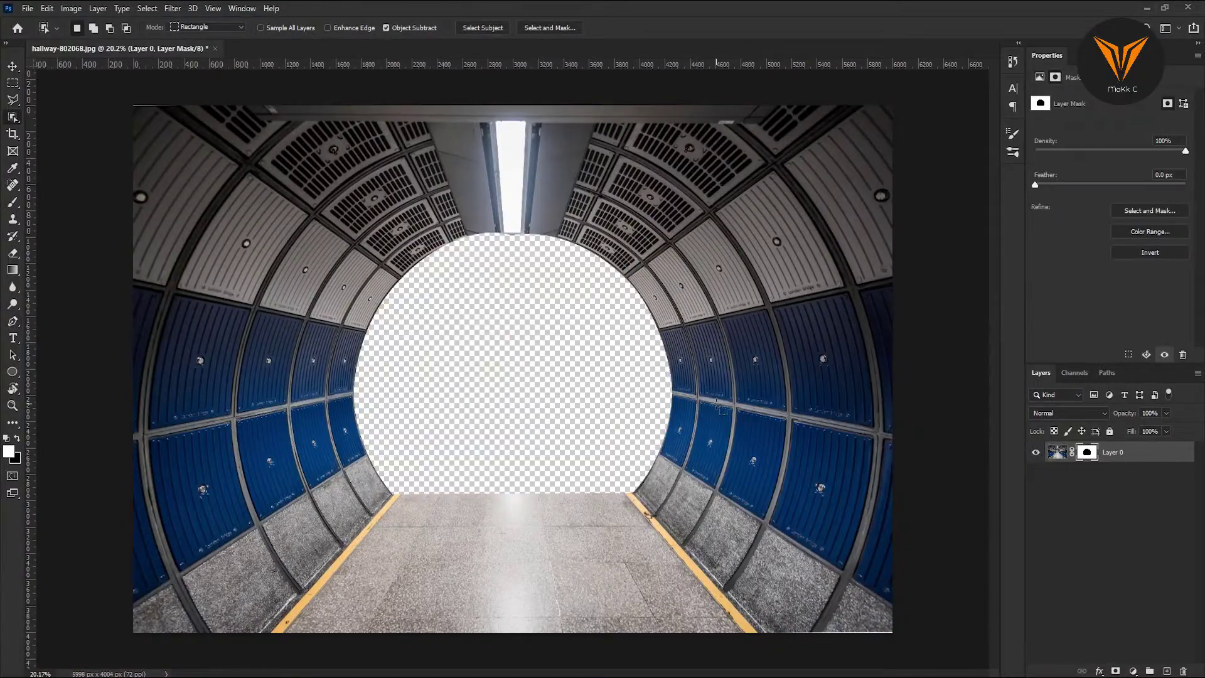
Enlarge the galaxy behind the hallway and add a Color Lookup with a cooler film preset
key(ctrl+t)
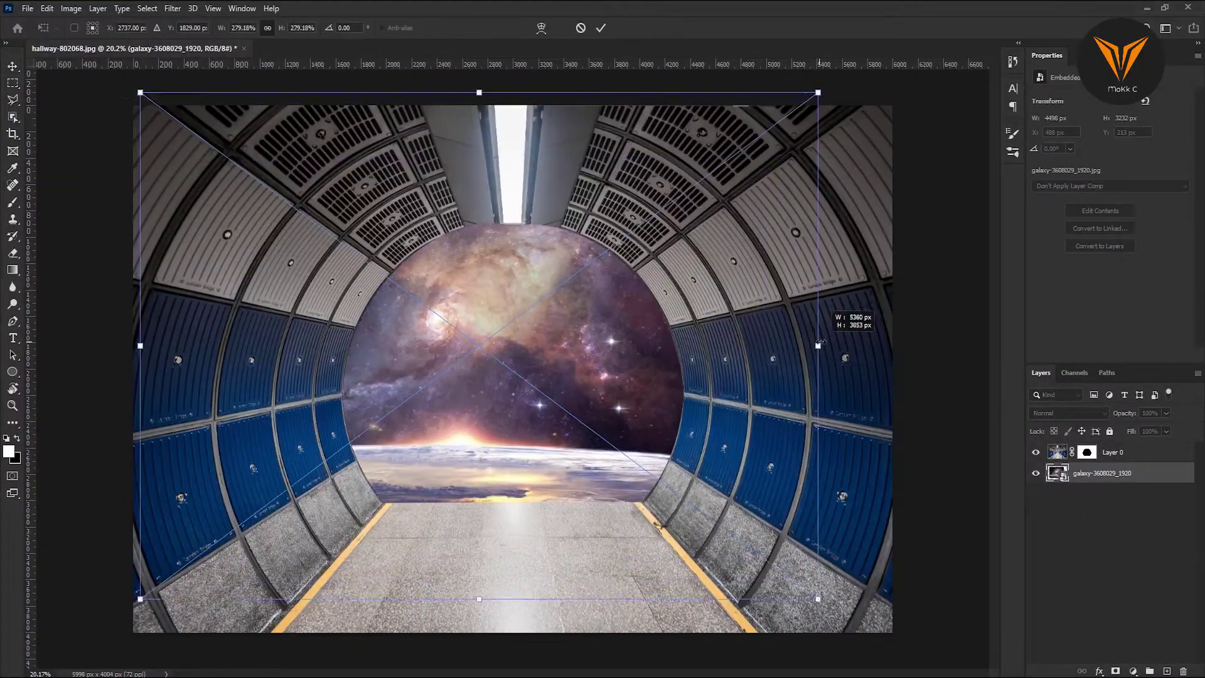
click(950, 447)
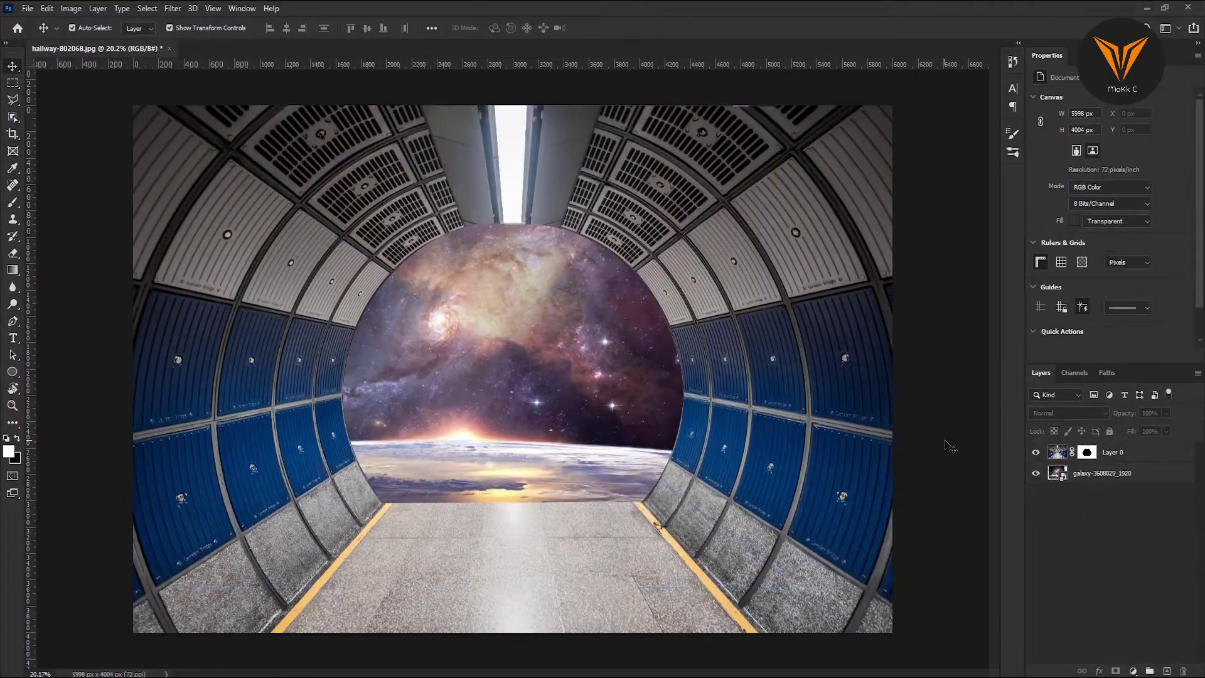
click(1134, 670)
click(1134, 101)
click(1083, 161)
key(Down)
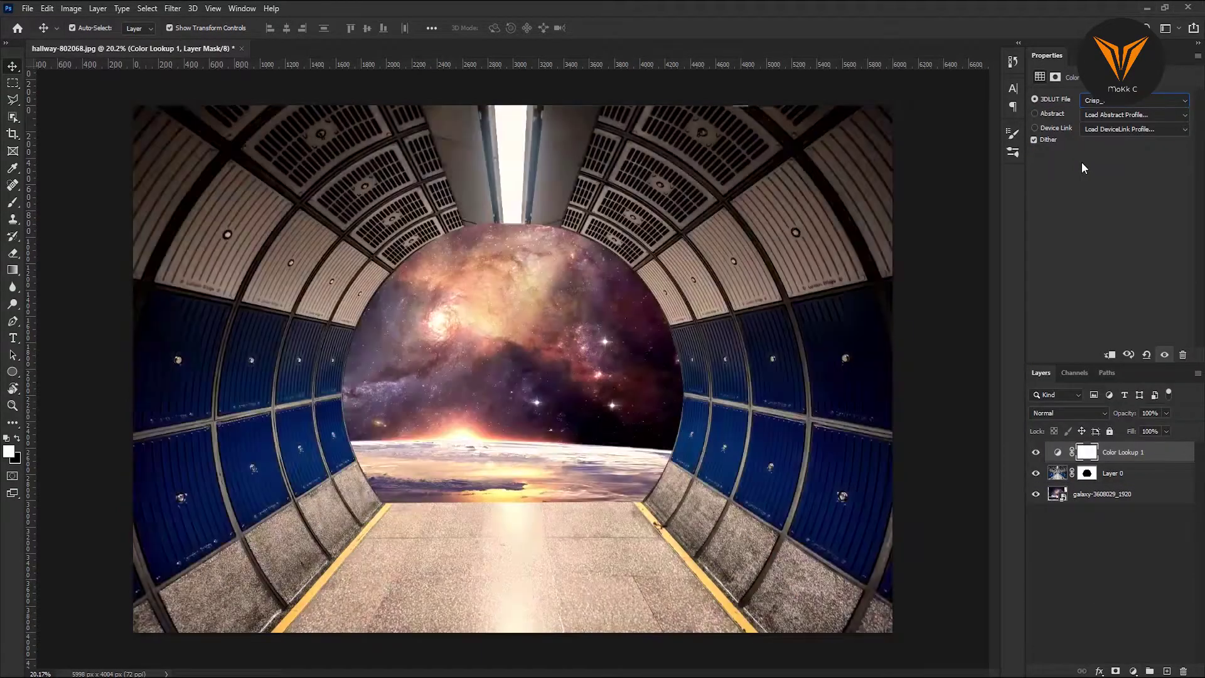
key(Down)
key(Down)
key(Down)
key(Down)
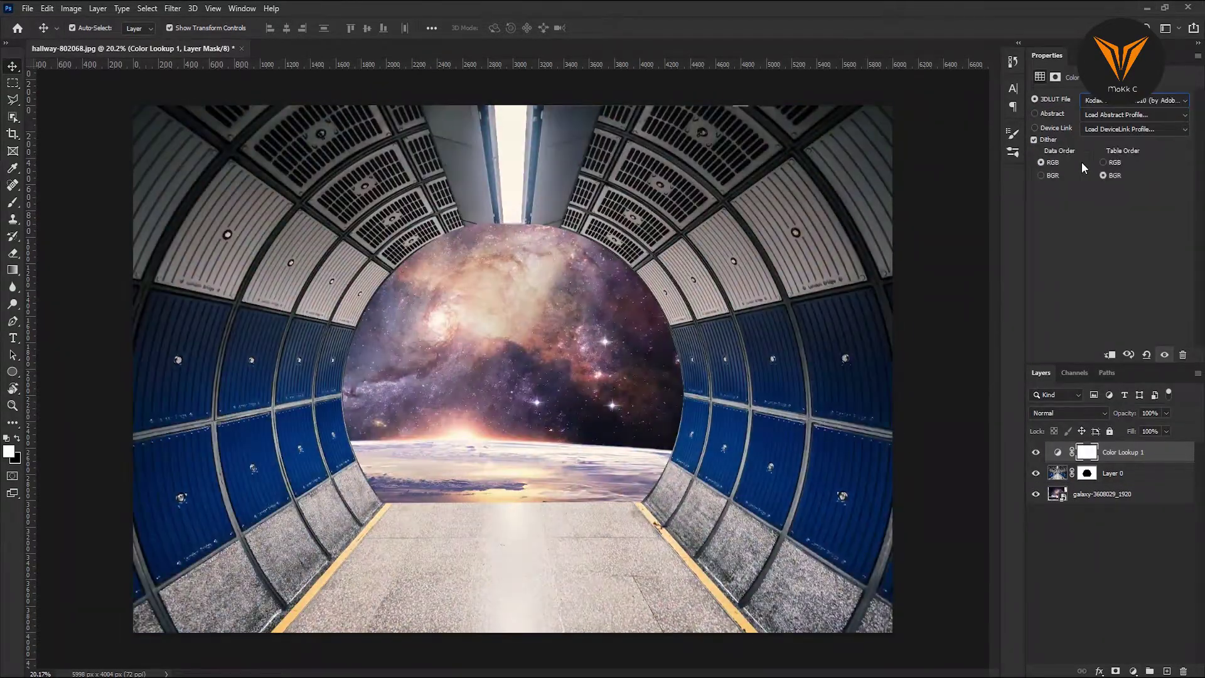
Soften the white rim layer with a 50 px Gaussian Blur and change its blend mode
right_click(1098, 472)
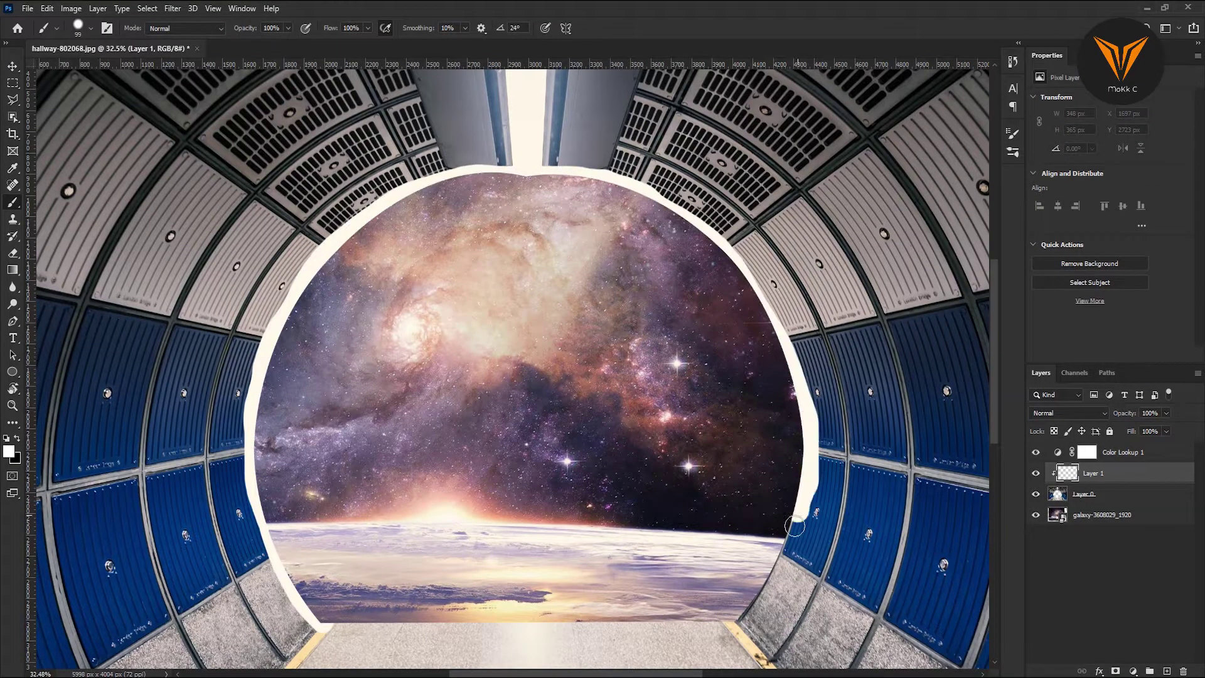
click(173, 9)
click(376, 207)
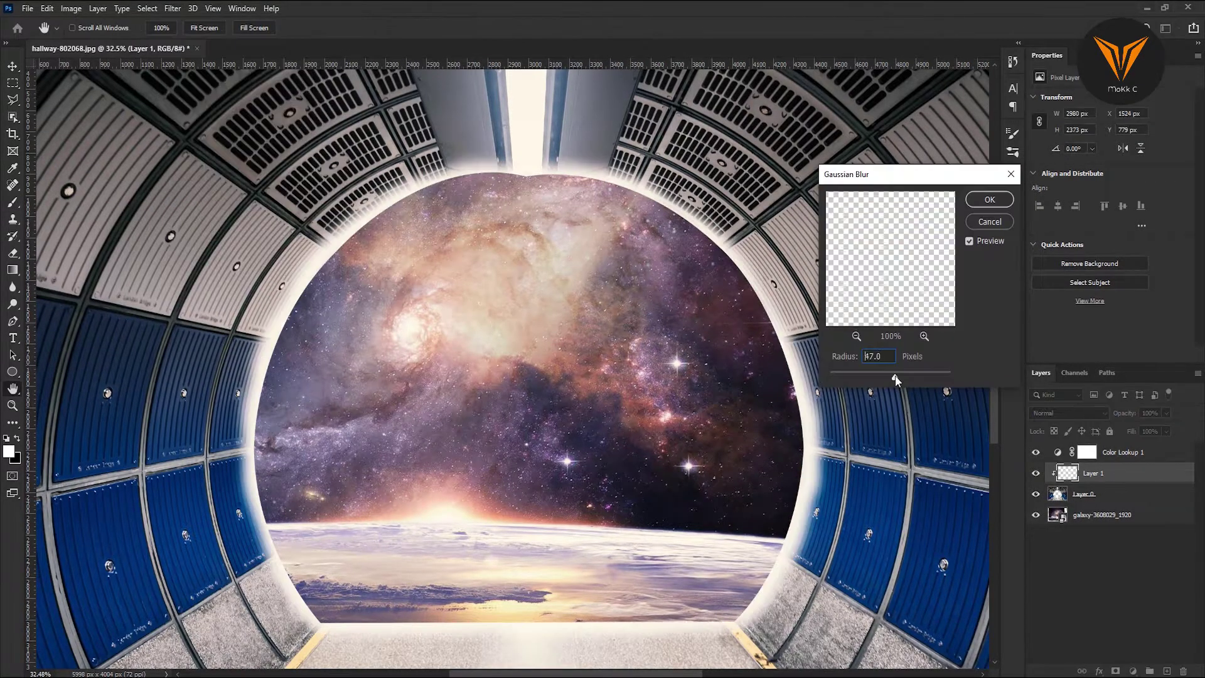
click(985, 196)
click(1070, 413)
click(1053, 530)
click(1069, 413)
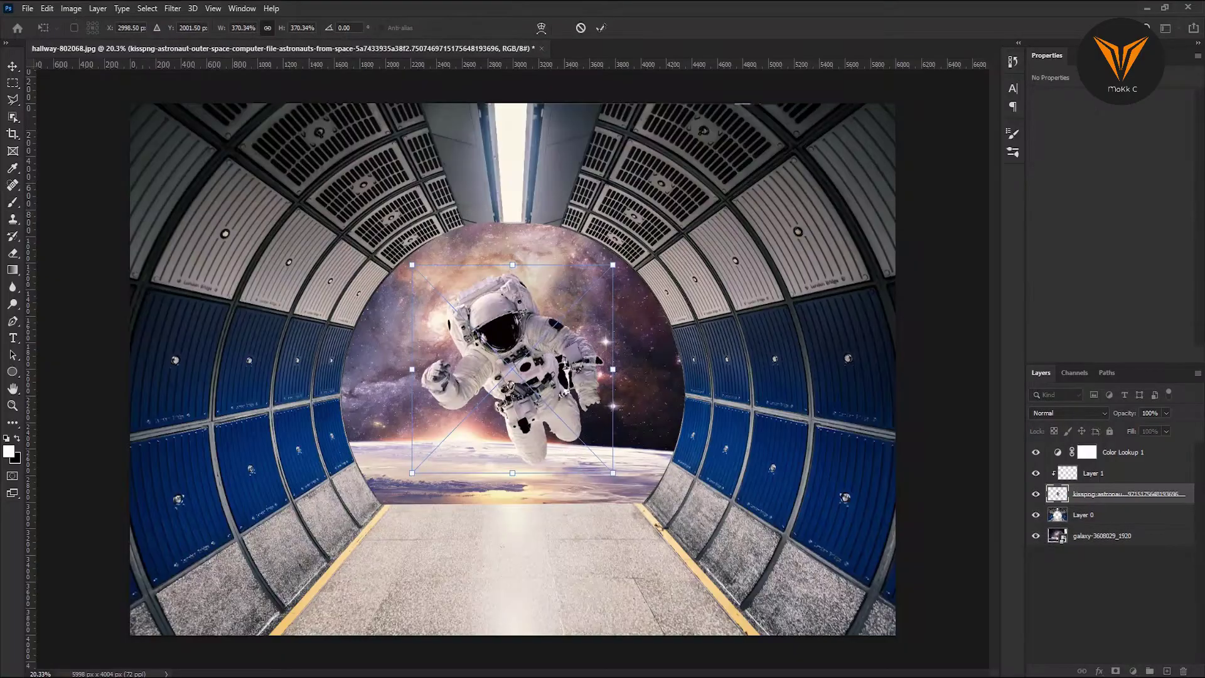
Position and scale the astronaut inside the tunnel opening
drag(632, 504, 387, 240)
key(Return)
right_click(1094, 494)
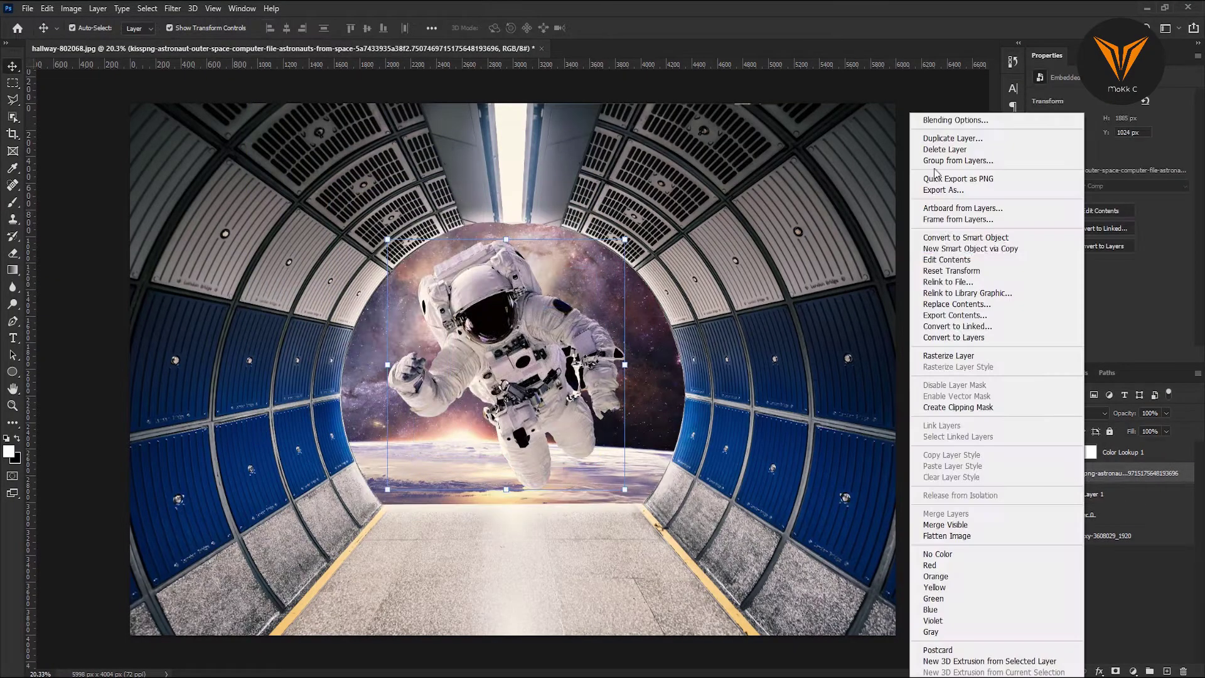
key(Escape)
click(1105, 603)
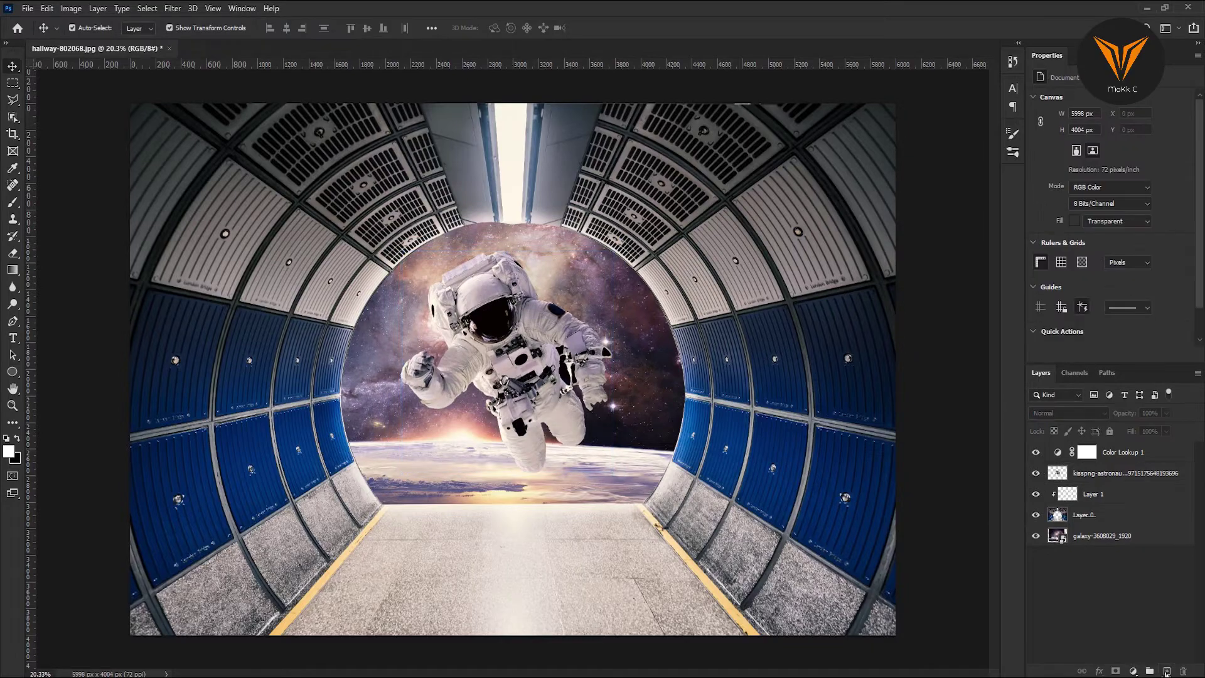
Add a layer clipped to the astronaut and paint a white rim along its leg and arm
click(1167, 672)
key(ctrl+alt+g)
scroll(430, 350, up, 5)
key(b)
scroll(366, 567, down, 2)
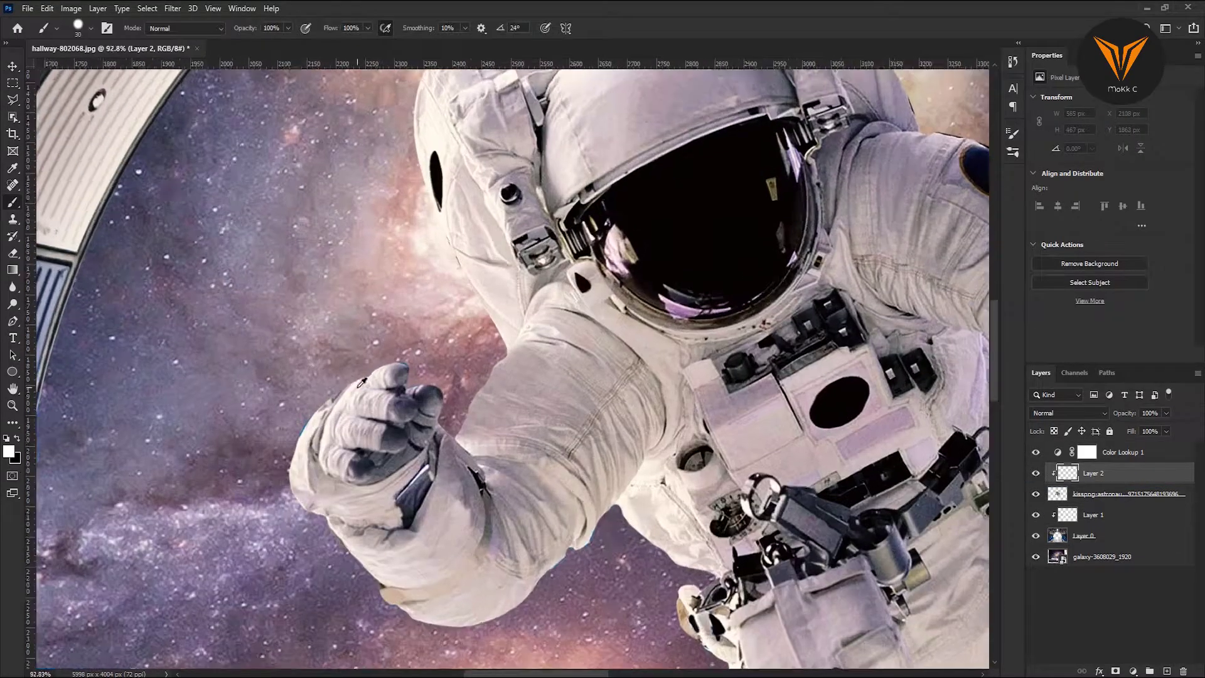
scroll(620, 643, down, 2)
drag(716, 653, 777, 568)
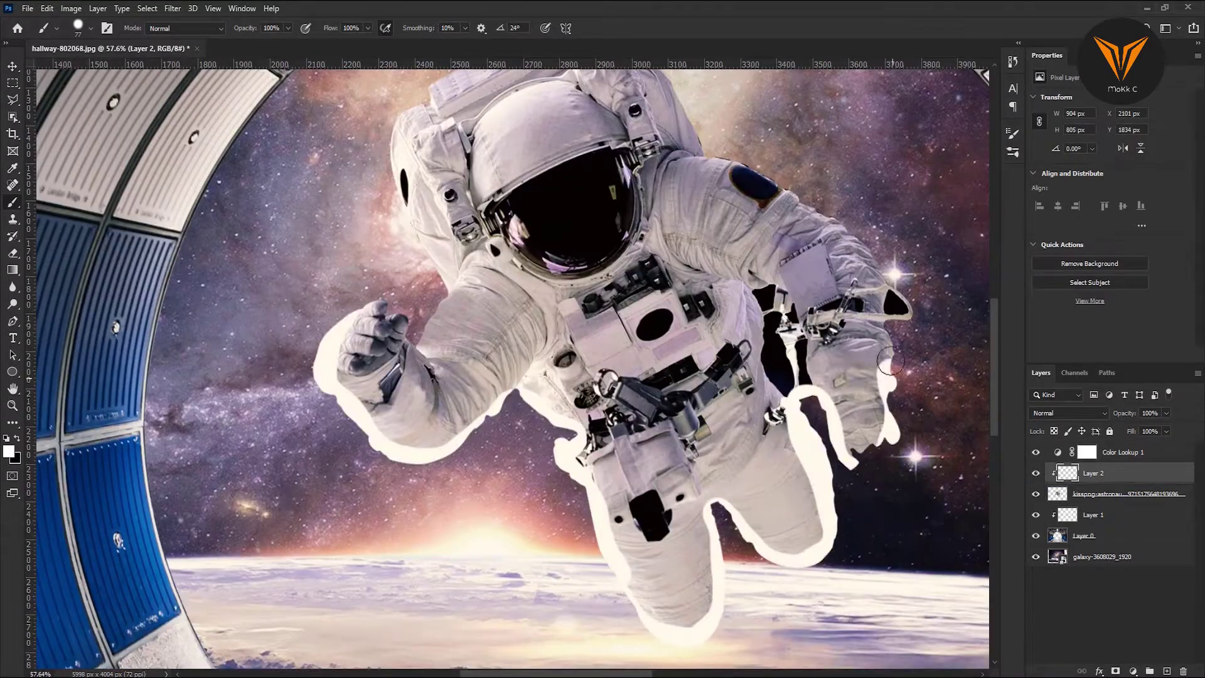
drag(890, 362, 719, 154)
Gaussian-blur the white outline into a soft glow and change the glow layer's blend mode
scroll(714, 254, up, 3)
scroll(391, 263, down, 2)
scroll(390, 263, down, 2)
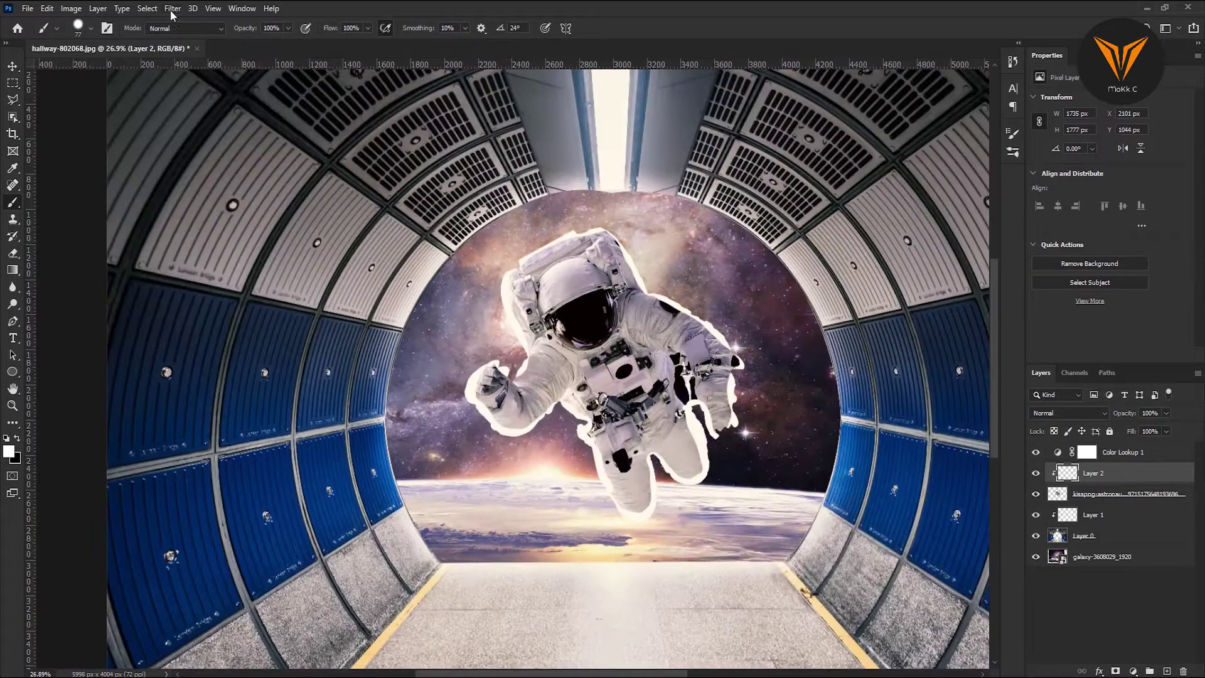
click(173, 8)
click(352, 207)
click(982, 201)
click(1067, 413)
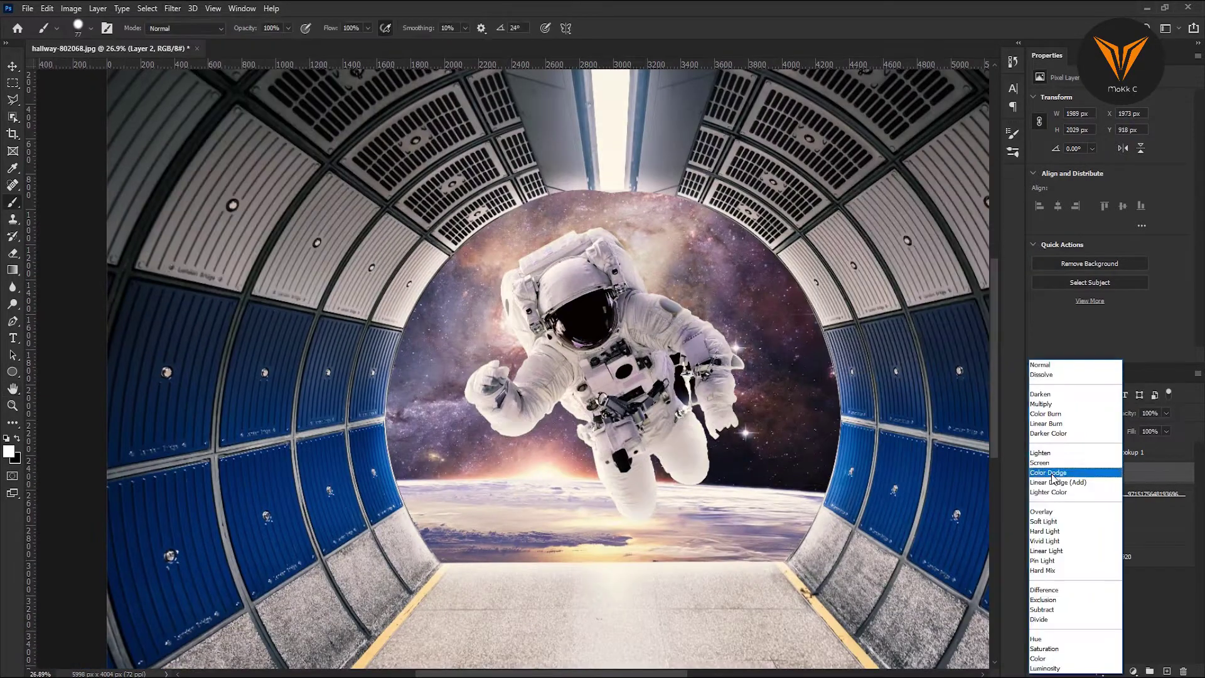
click(1059, 553)
Select the astronaut layer with Object Selection and sample a pink colour from the galaxy
click(1124, 515)
scroll(637, 325, up, 3)
scroll(637, 324, up, 2)
key(w)
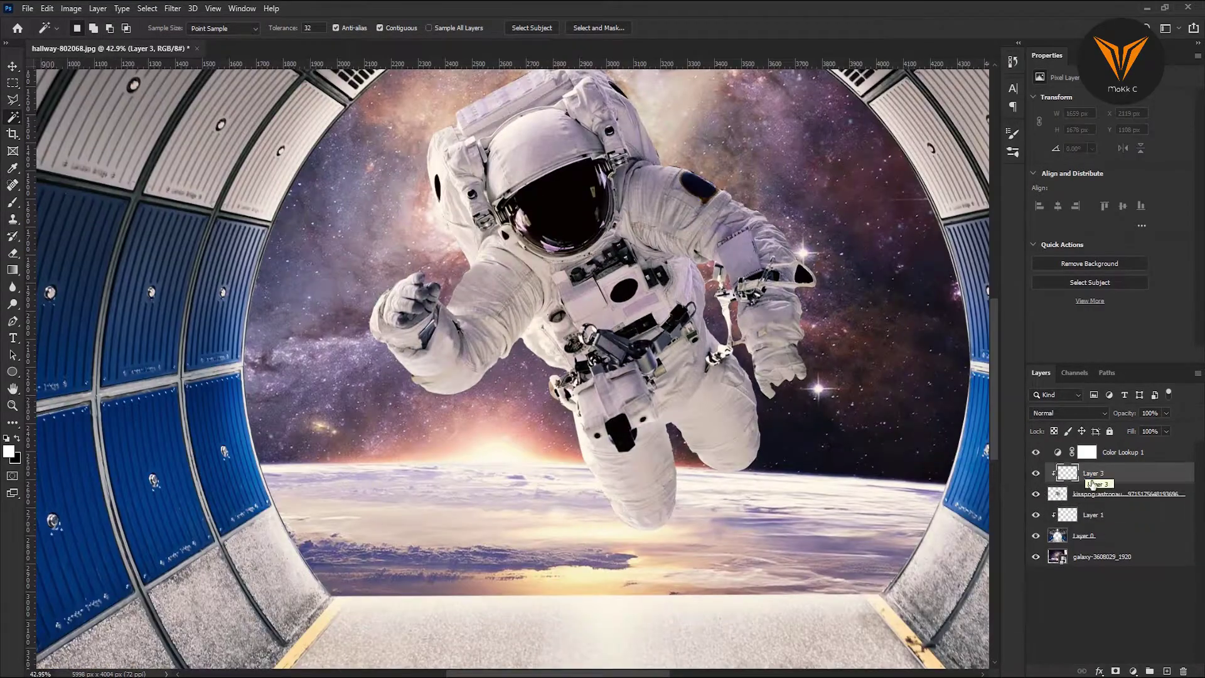
scroll(515, 522, down, 3)
scroll(904, 568, down, 3)
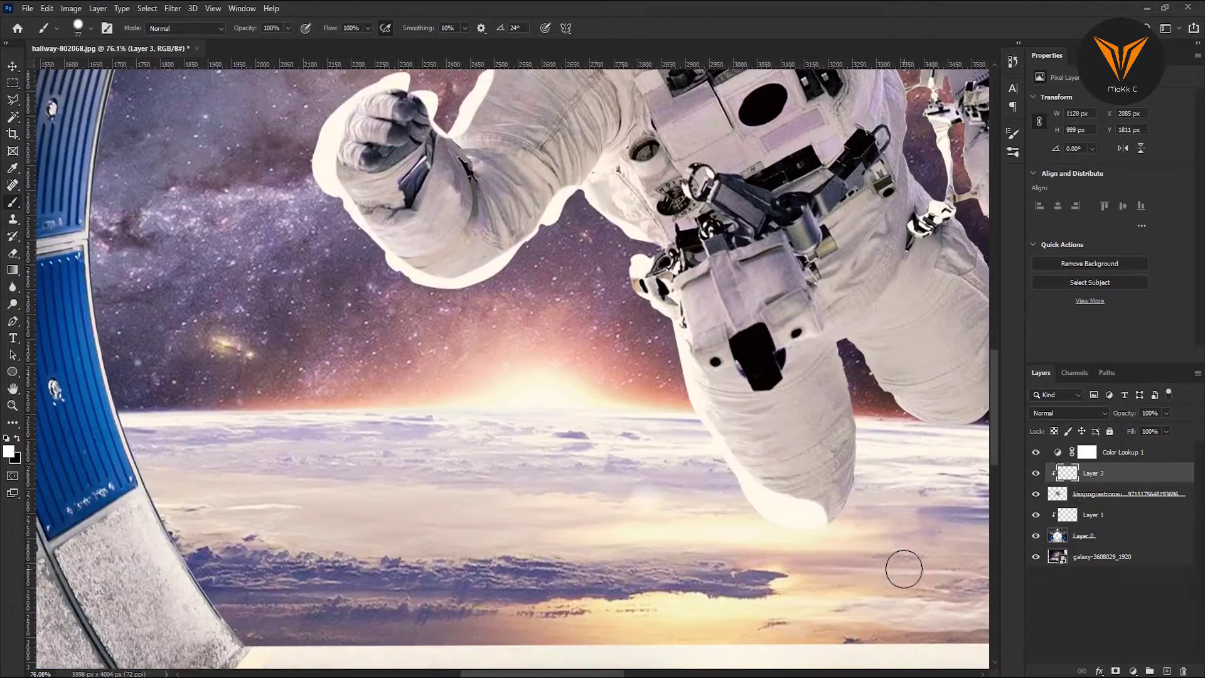
scroll(912, 484, right, 5)
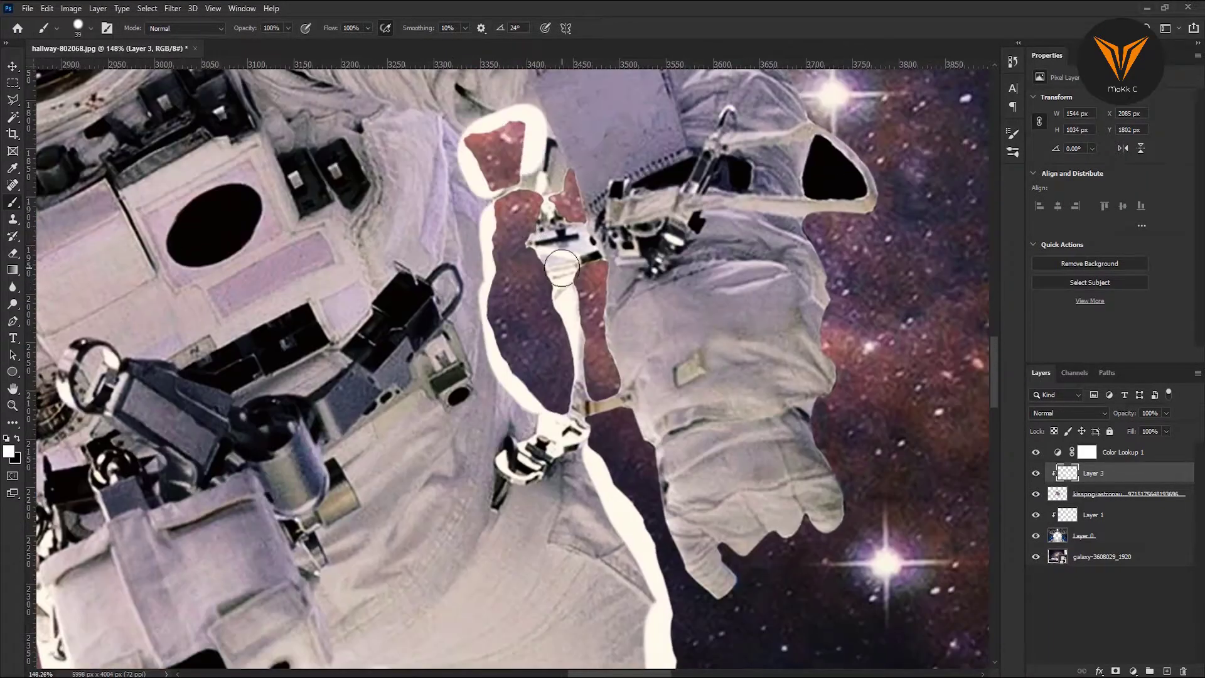
scroll(562, 266, down, 2)
alt+click(513, 154)
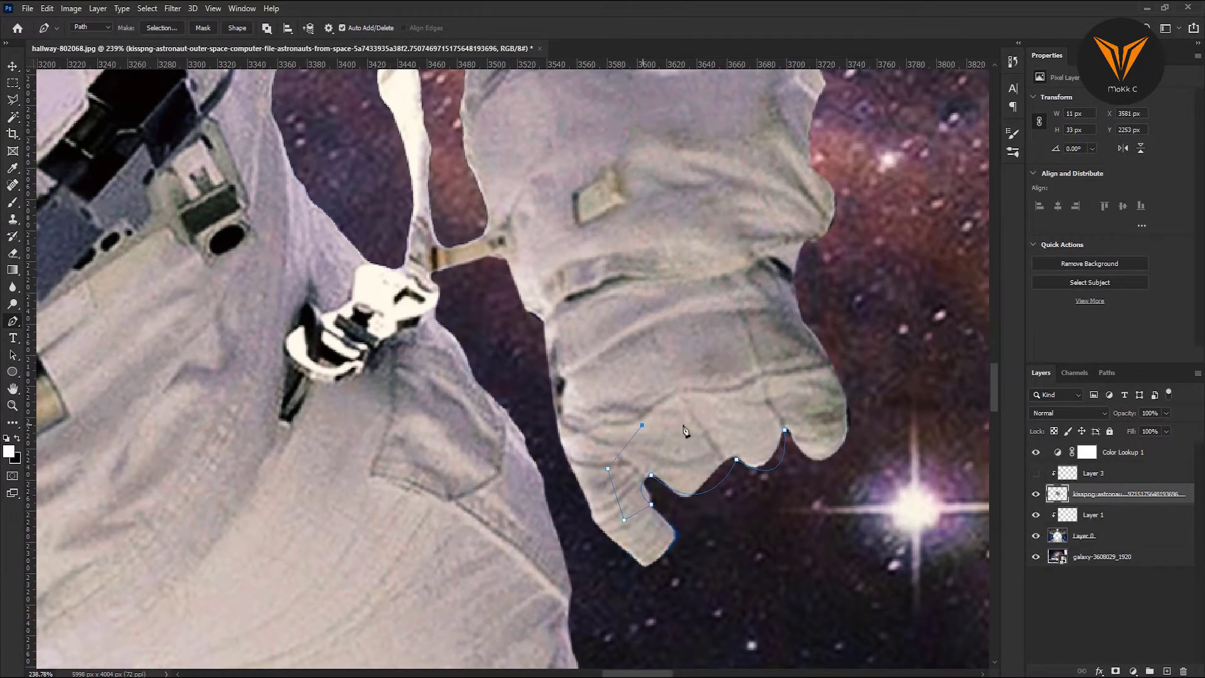
Content-Aware Fill the traced glove area onto a new layer
right_click(747, 377)
click(808, 555)
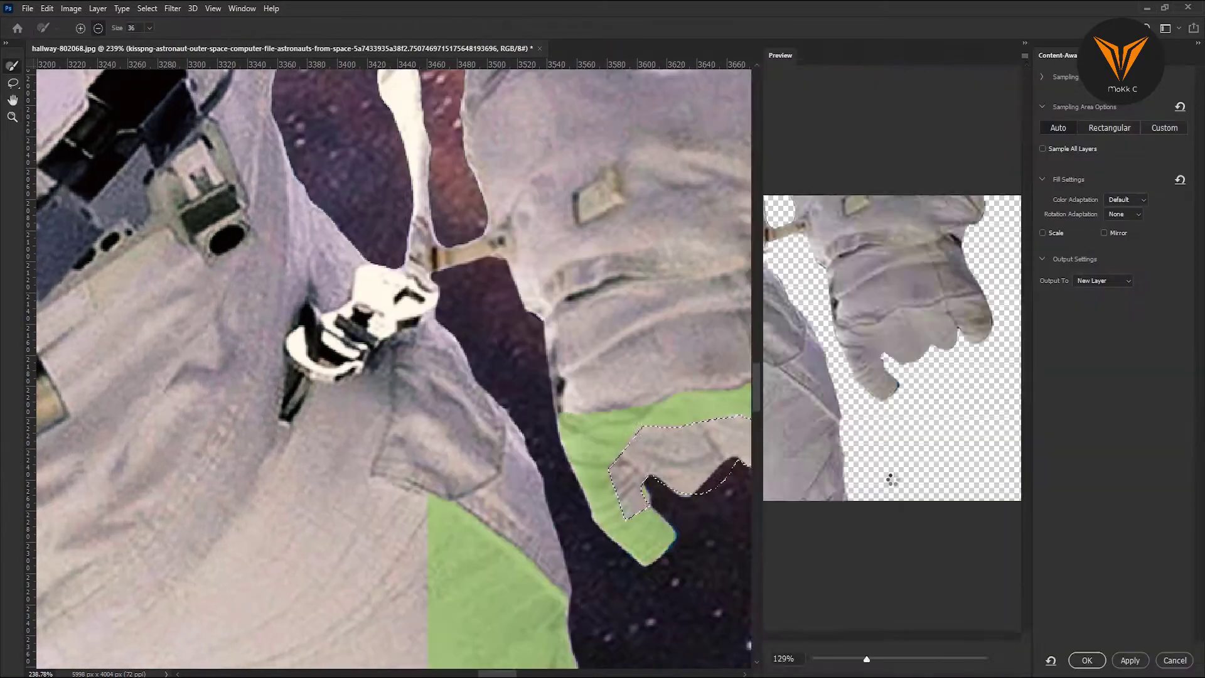
key(Return)
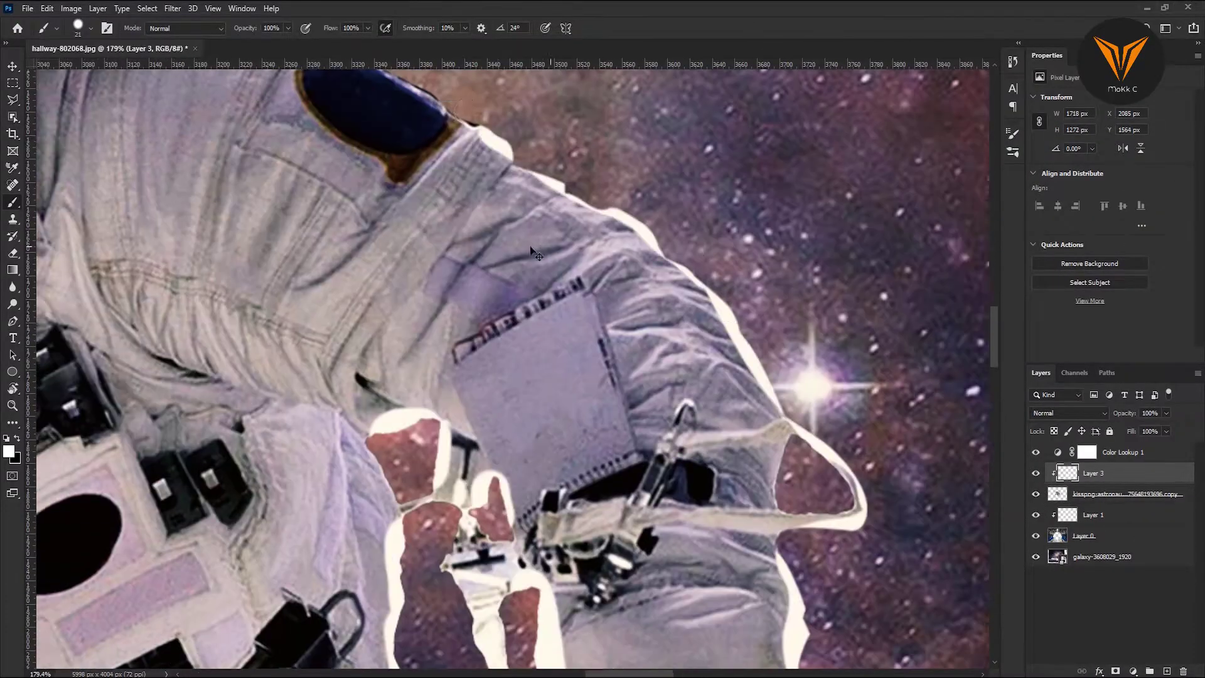
scroll(464, 258, left, 3)
scroll(439, 276, left, 3)
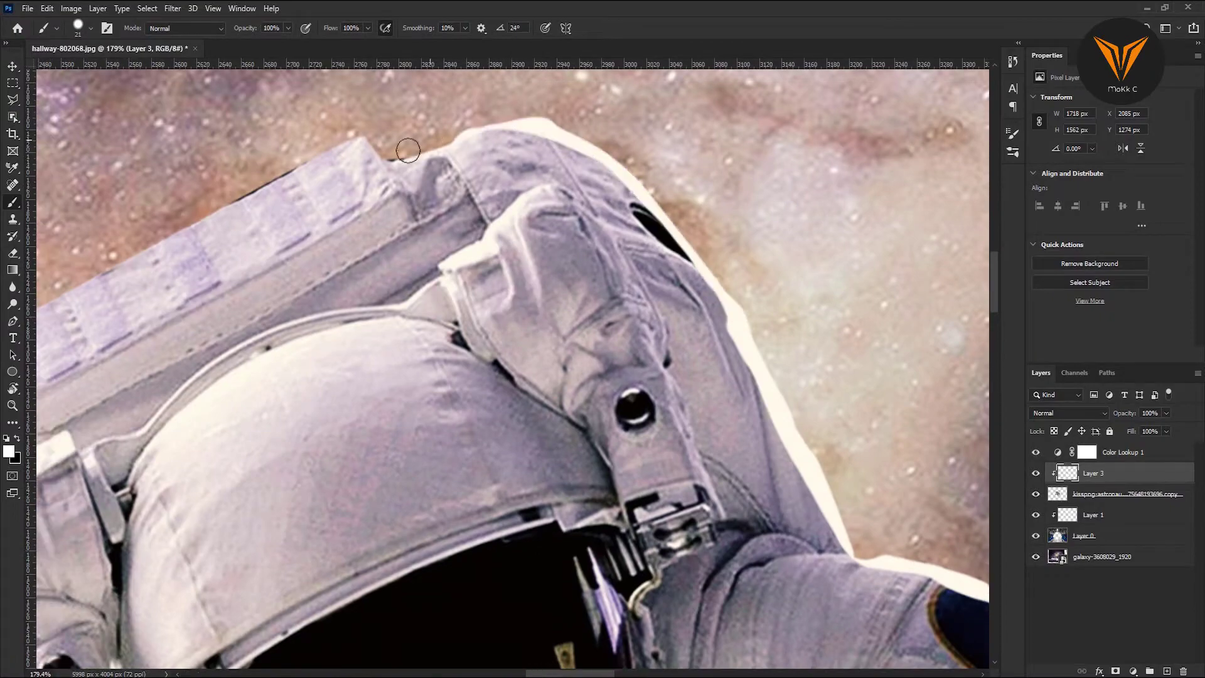
scroll(291, 317, left, 3)
scroll(424, 288, left, 3)
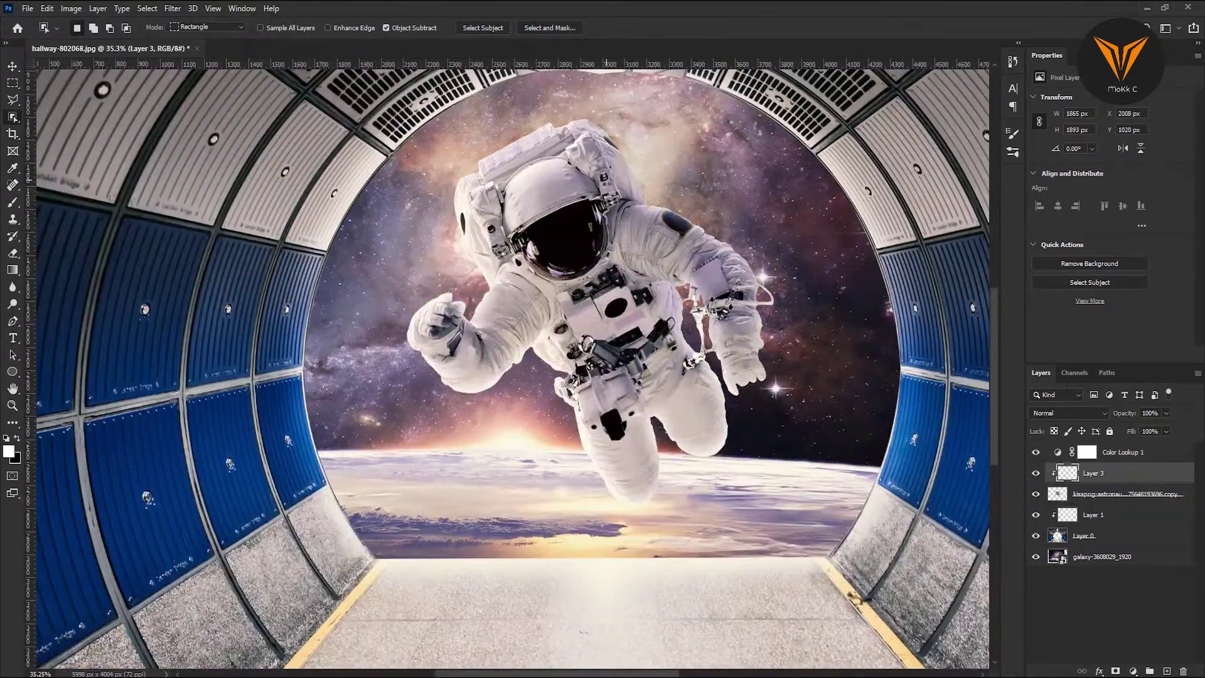
Blend the rim light layer in Lighten mode and lower the eraser flow to 20%
click(1067, 413)
click(1047, 459)
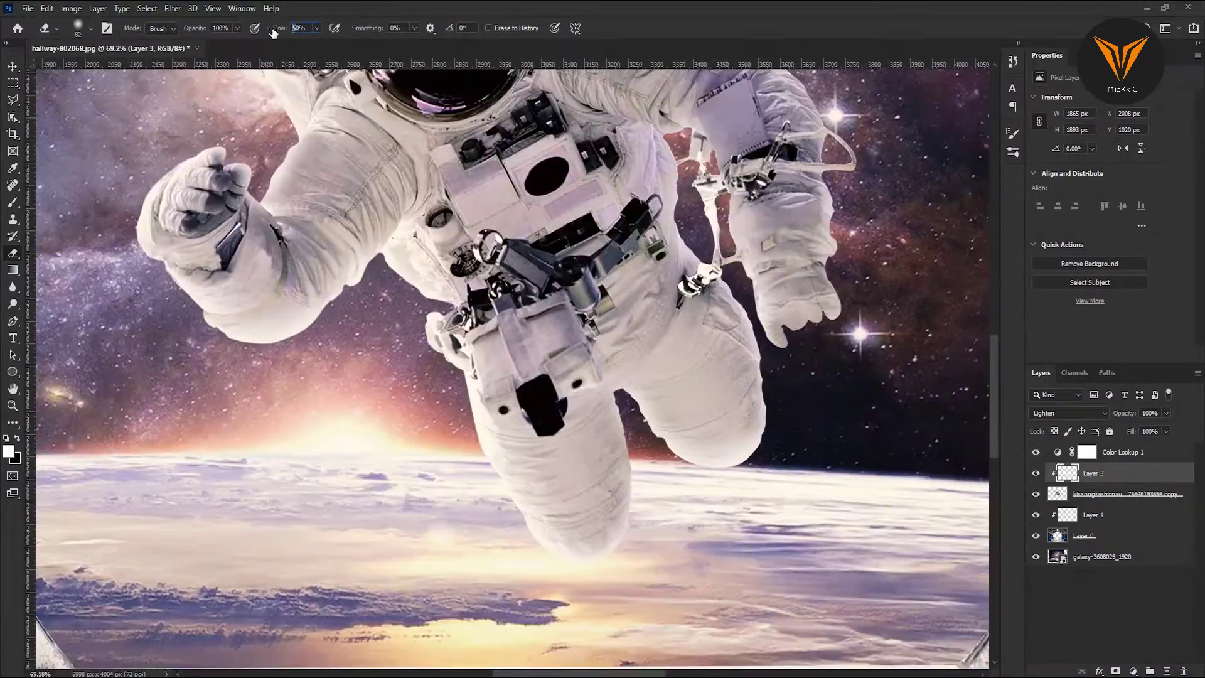
drag(273, 33, 254, 33)
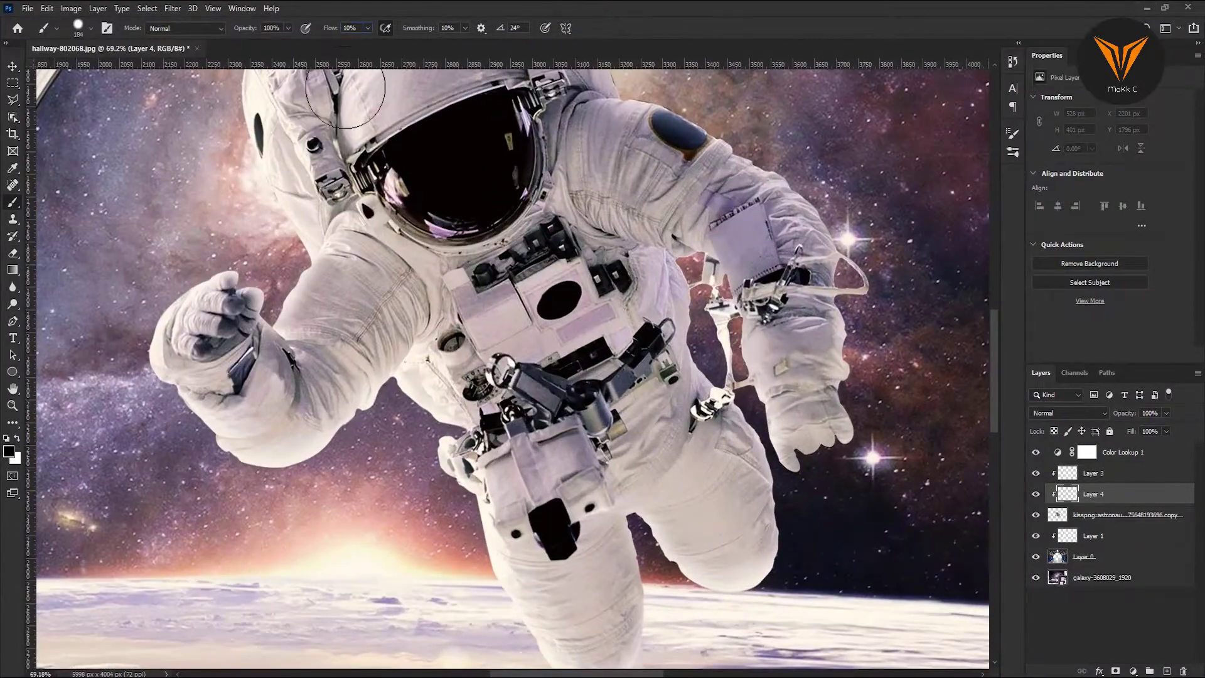
Paint dark shading over the arm, shoulder, torso and legs, blur it, and blend in Overlay
drag(402, 295, 214, 396)
drag(606, 194, 722, 251)
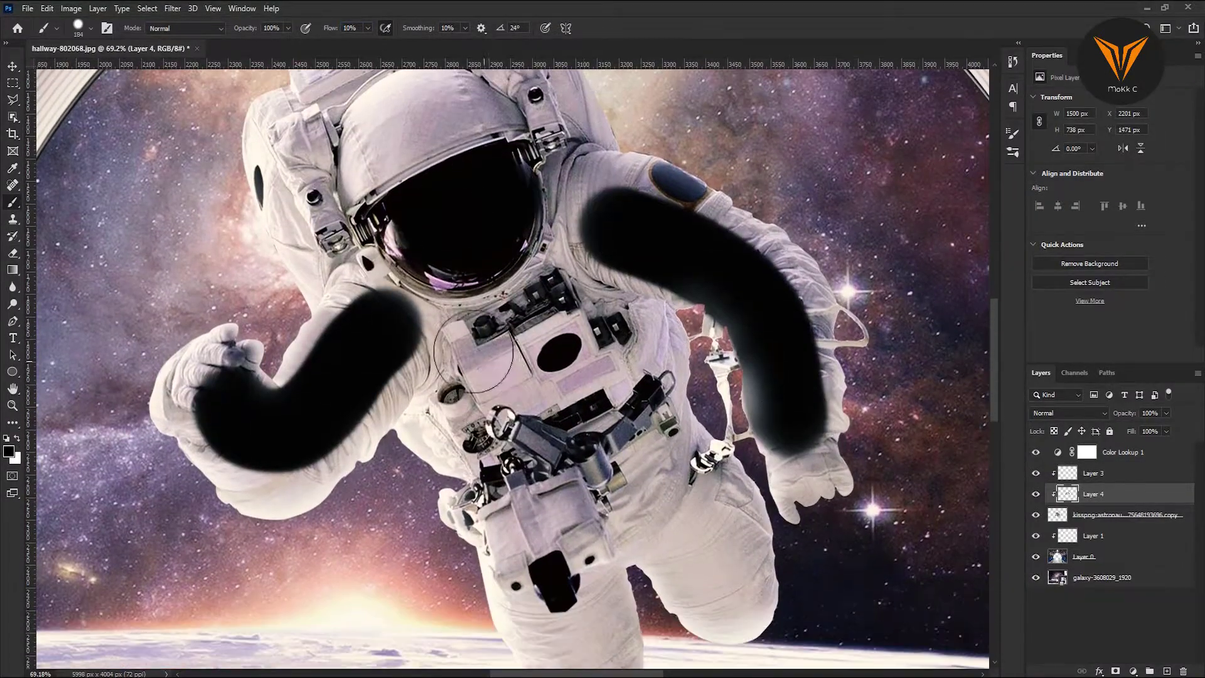
drag(540, 283, 565, 534)
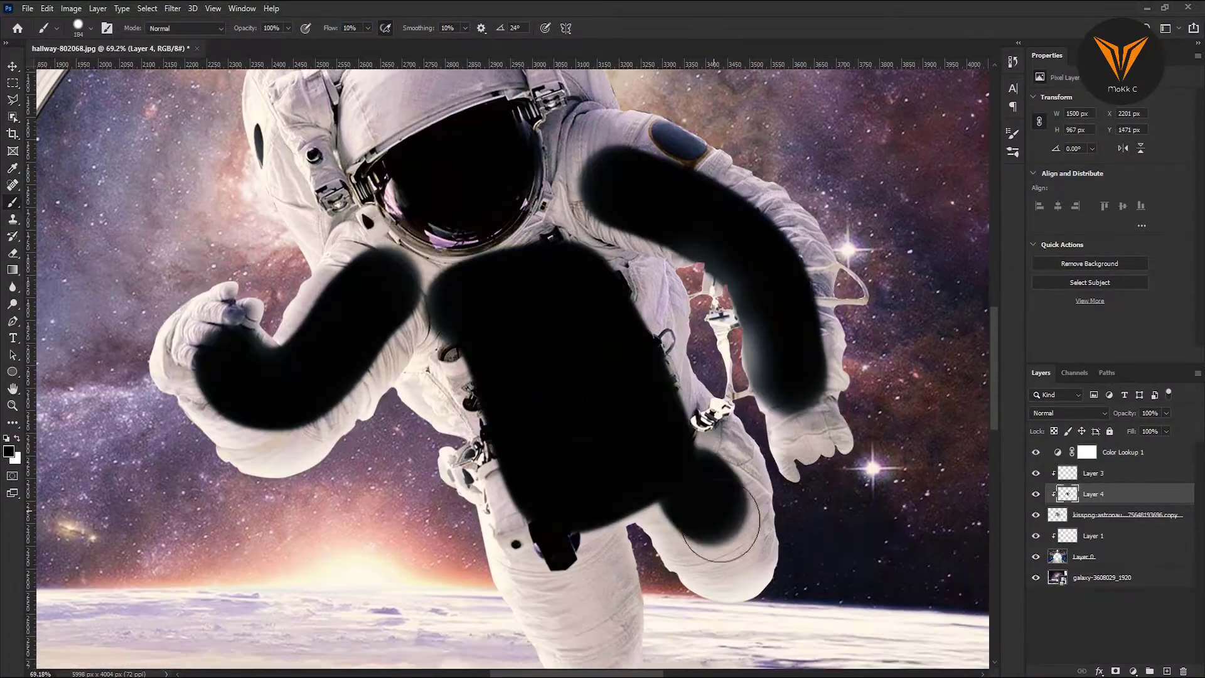
click(168, 7)
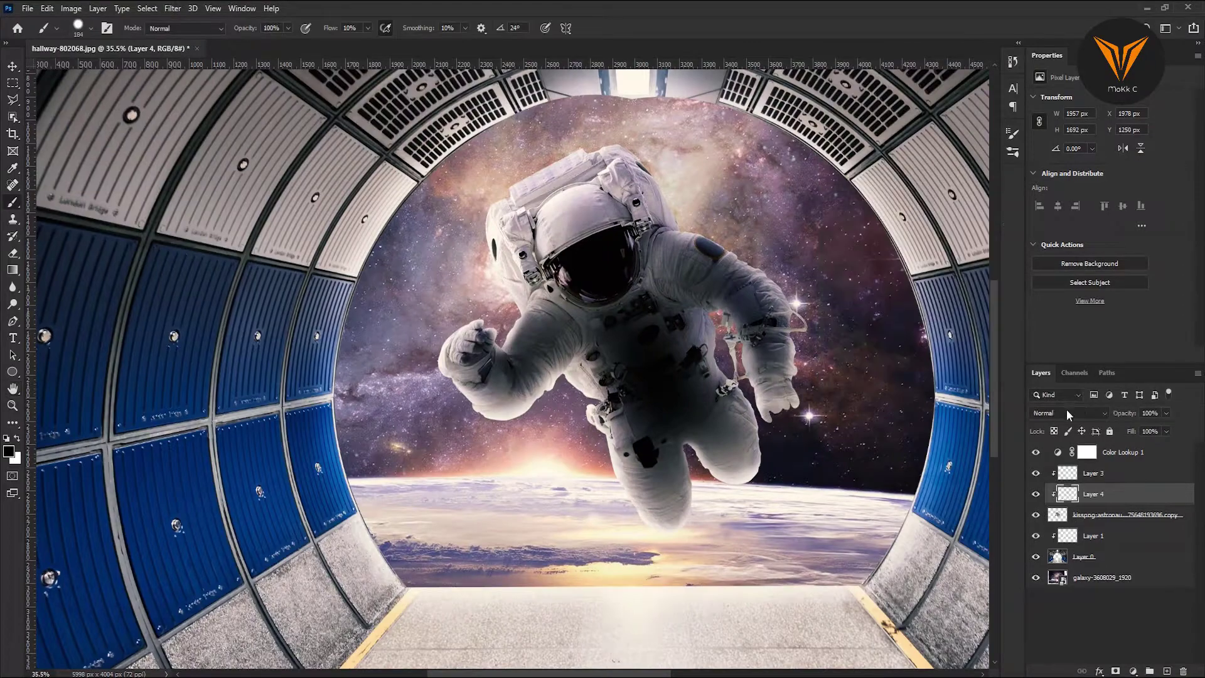
click(1071, 413)
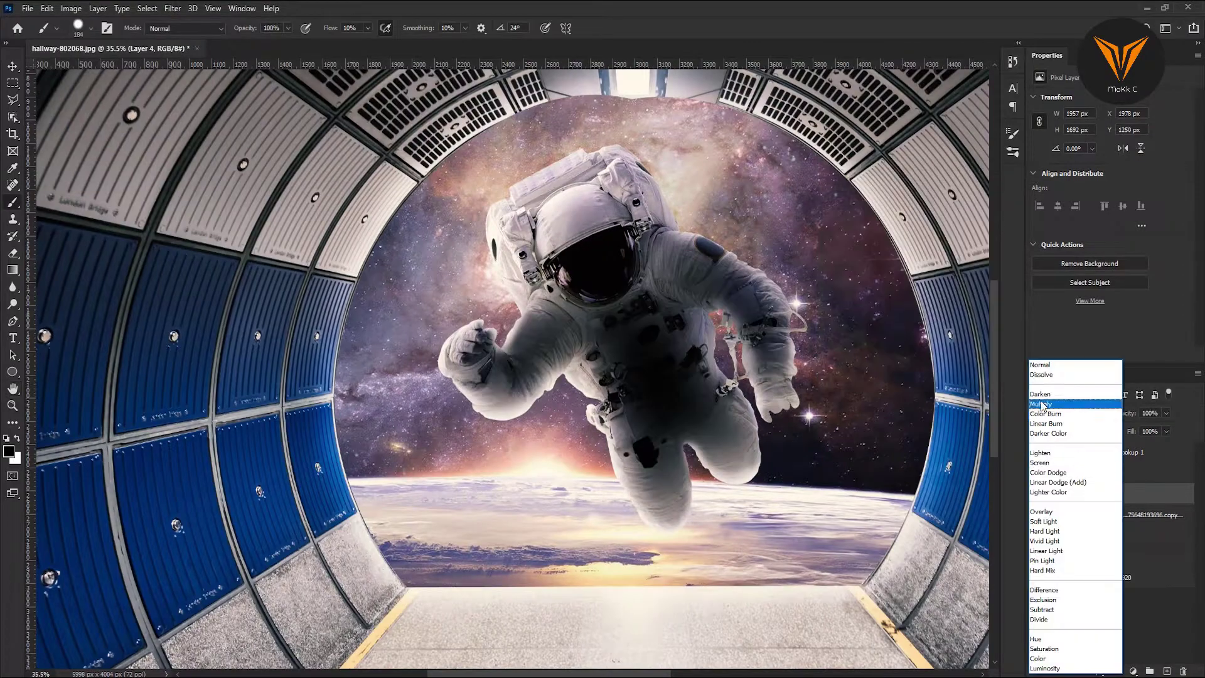
click(1052, 513)
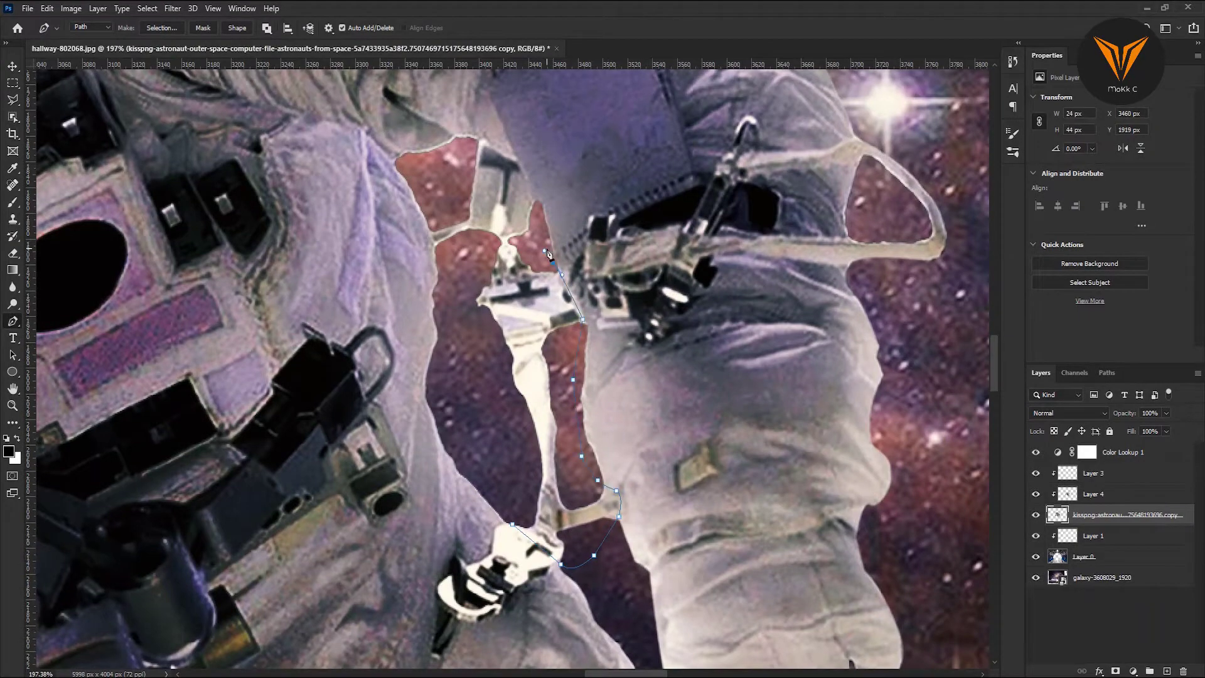
Outline the gap beside the astronaut's arm and delete the background inside it
scroll(548, 253, up, 1)
click(538, 232)
click(517, 194)
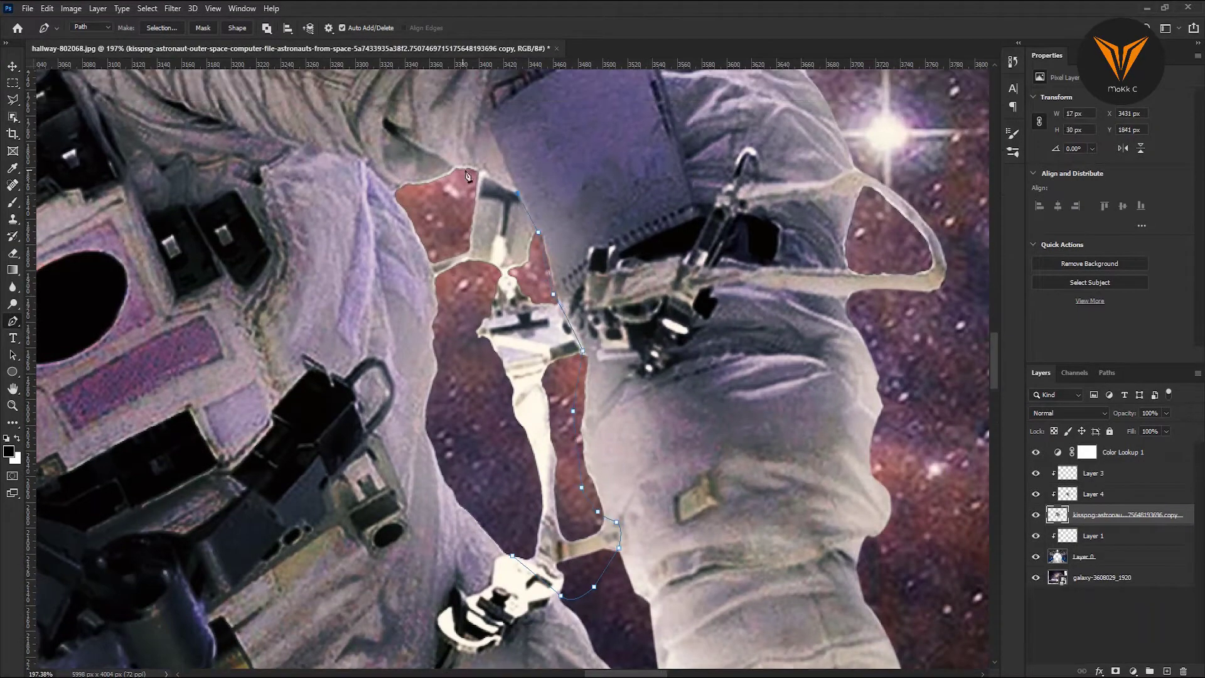
right_click(529, 124)
click(553, 174)
key(Return)
key(Delete)
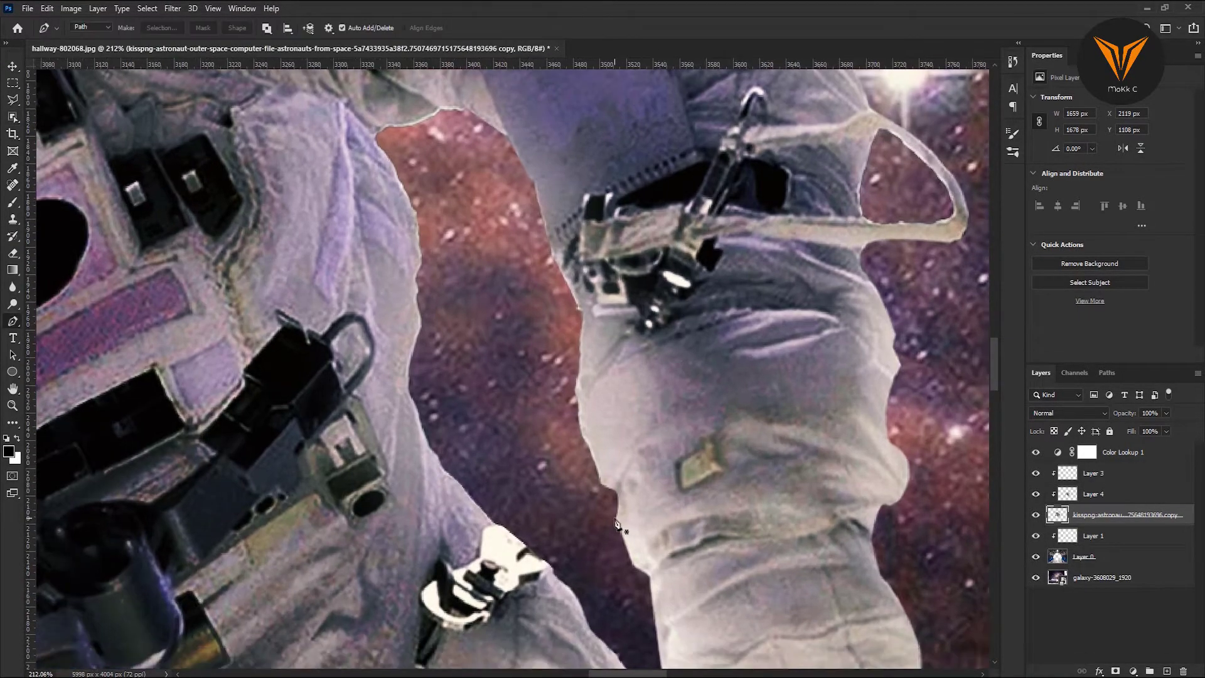
Content-Aware Fill the gap onto a new layer and merge the patch into the astronaut
right_click(616, 525)
click(658, 256)
key(Return)
right_click(704, 209)
click(780, 390)
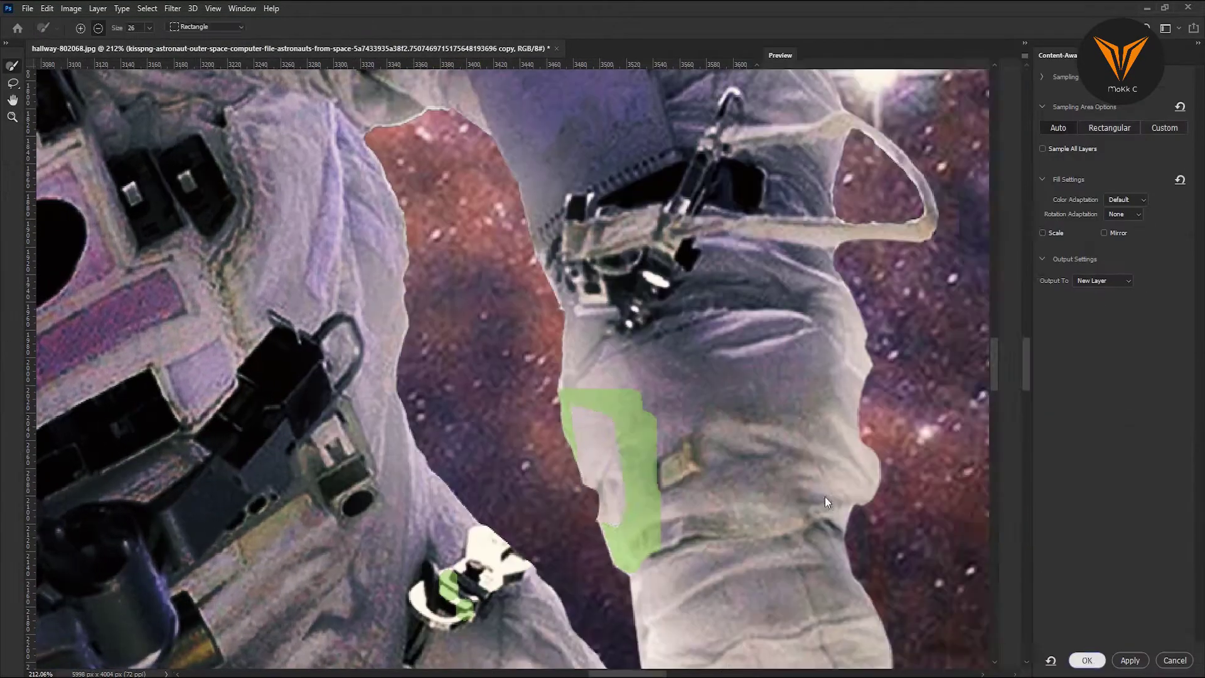
key(Return)
key(ctrl+e)
Refine the astronaut selection in Select and Mask, pulling the edge slightly inward
scroll(628, 377, down, 2)
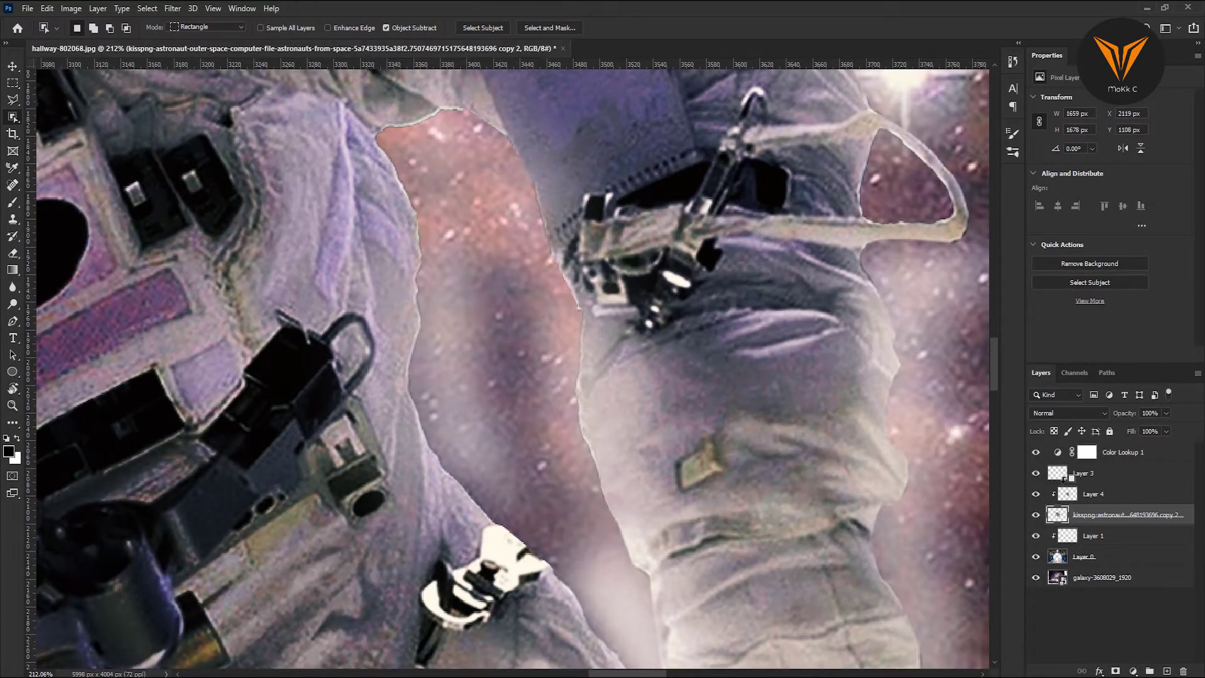
scroll(289, 474, down, 2)
key(v)
key(alt+ctrl+r)
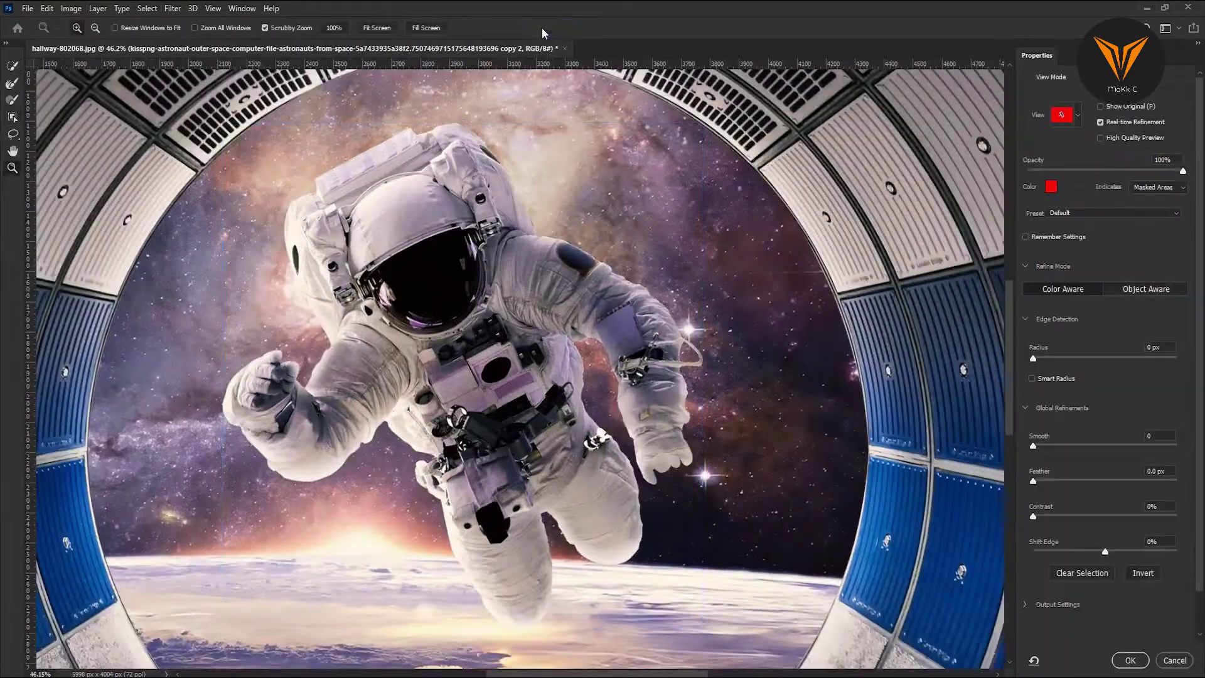
drag(1105, 551, 1127, 552)
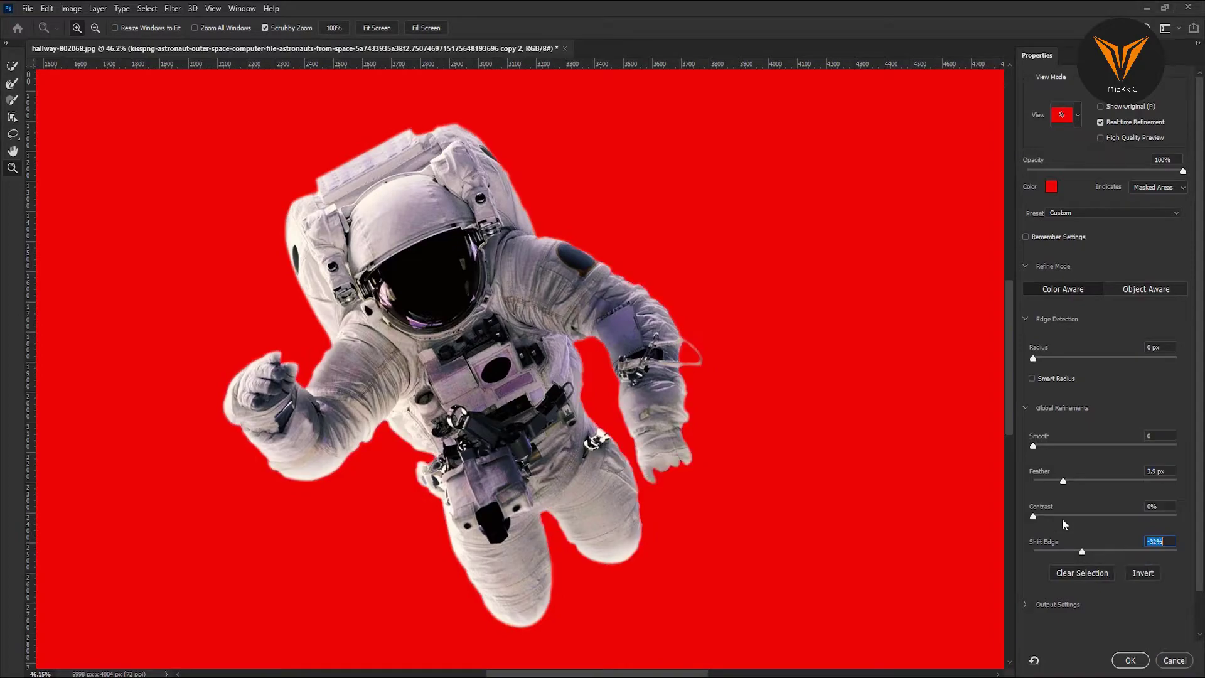
key(Return)
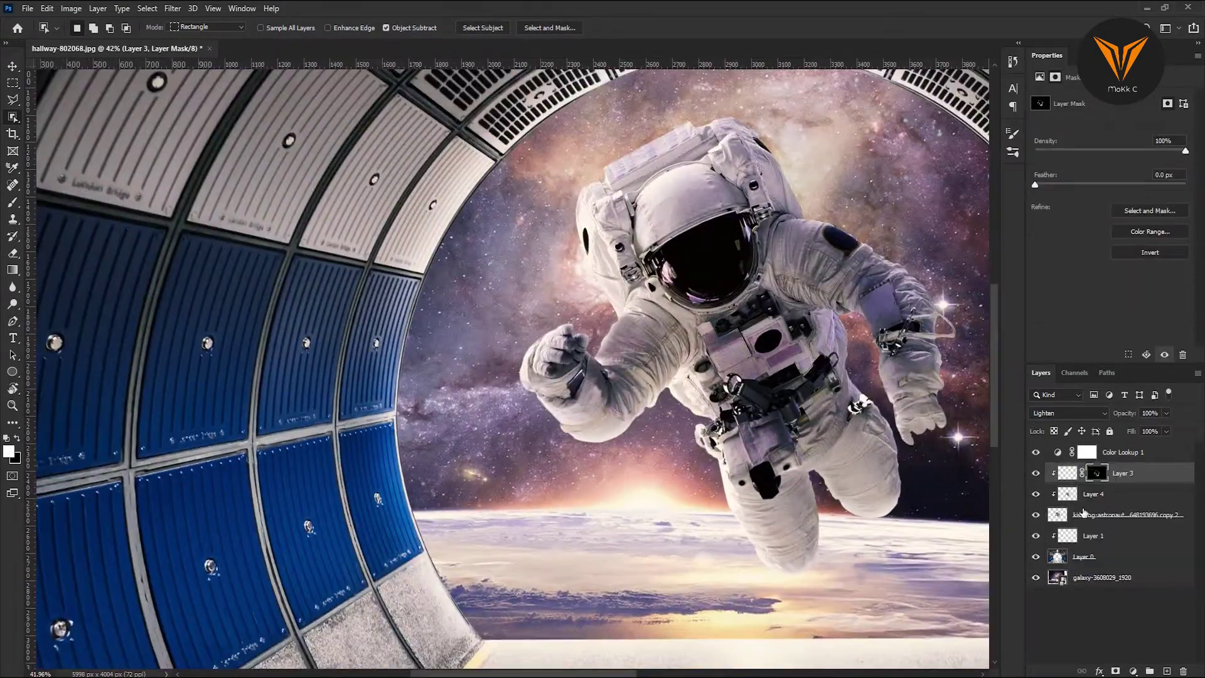
Add a black-masked Exposure adjustment clipped to the astronaut, raised to +1.89
click(1084, 514)
click(1133, 672)
click(1124, 565)
drag(1111, 126, 1132, 129)
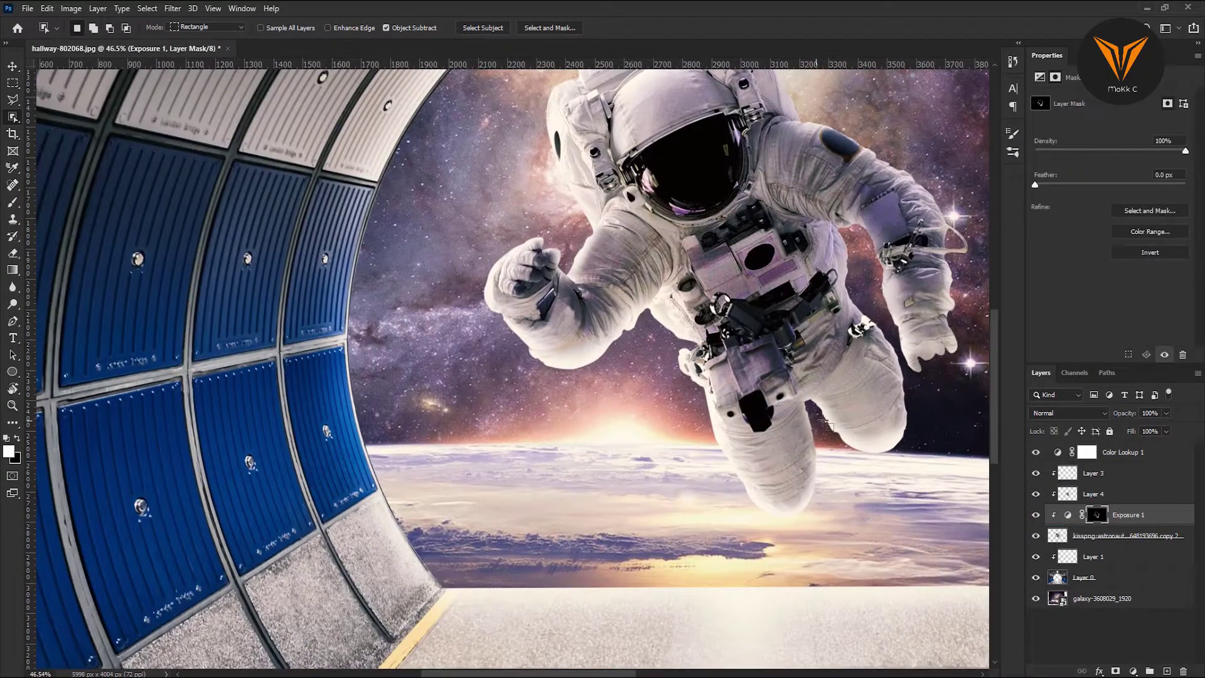
Hide and delete the old rim light layer
scroll(331, 171, up, 2)
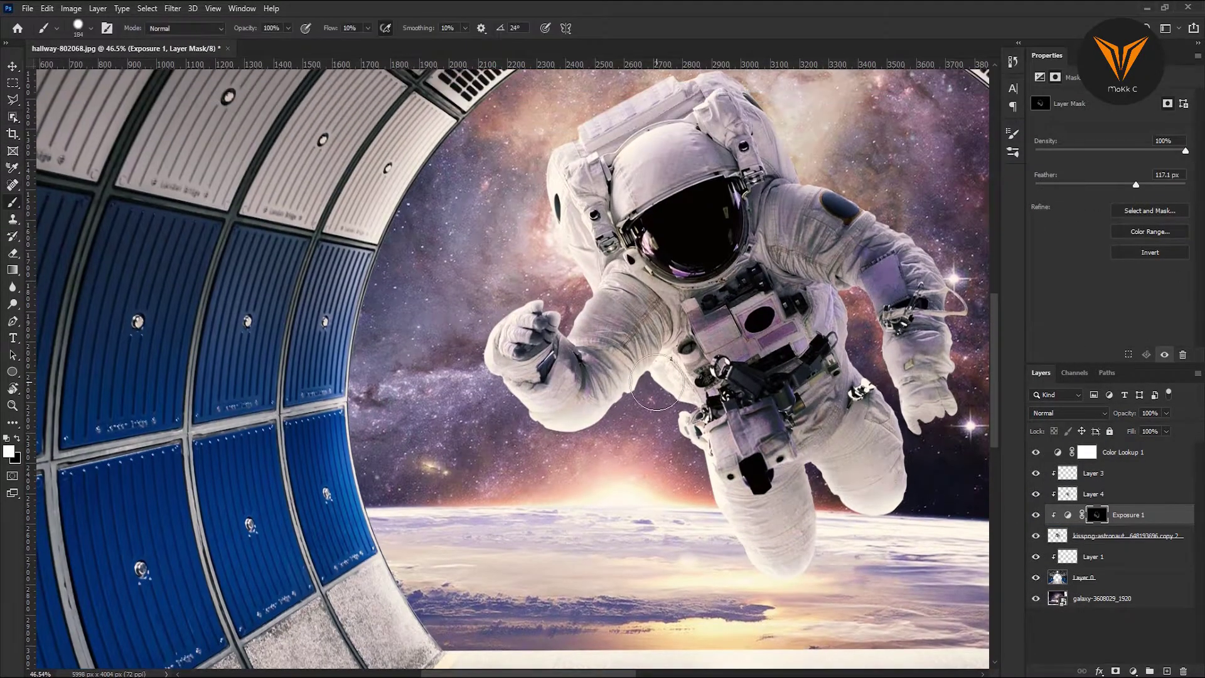
scroll(656, 383, up, 3)
scroll(584, 370, up, 3)
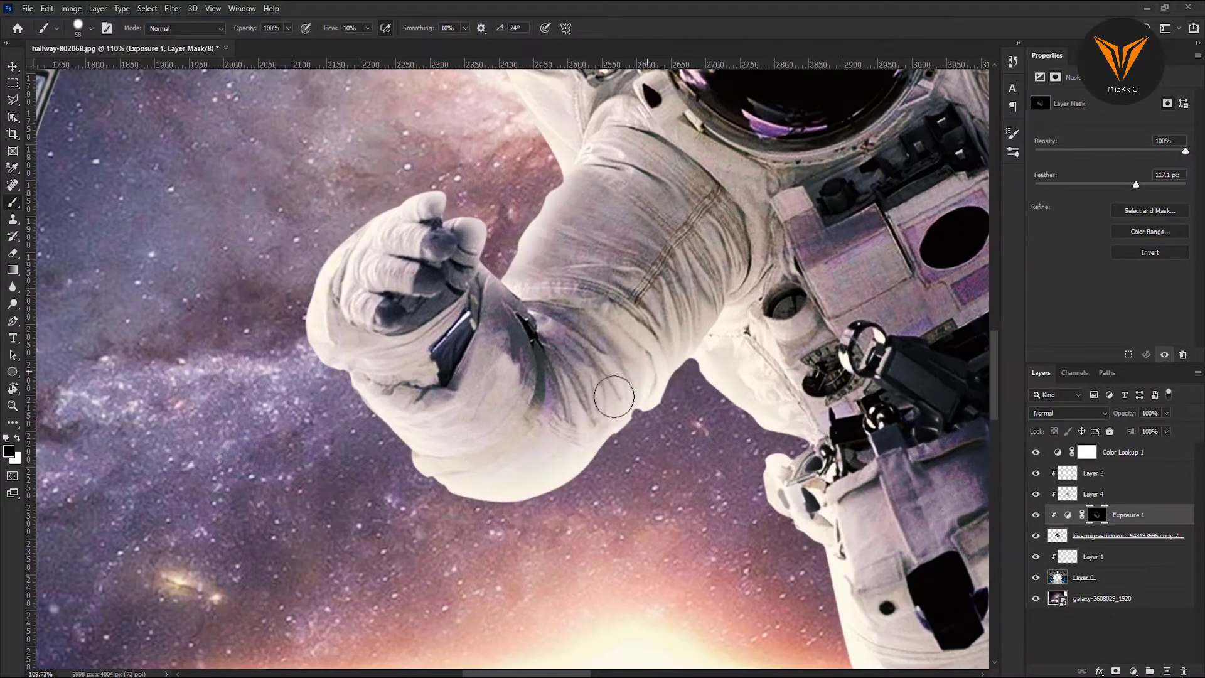
click(1036, 473)
key(Delete)
Paint the exposure mask white at 100% flow along the edges, then toggle the Color Lookup to compare
scroll(695, 337, up, 1)
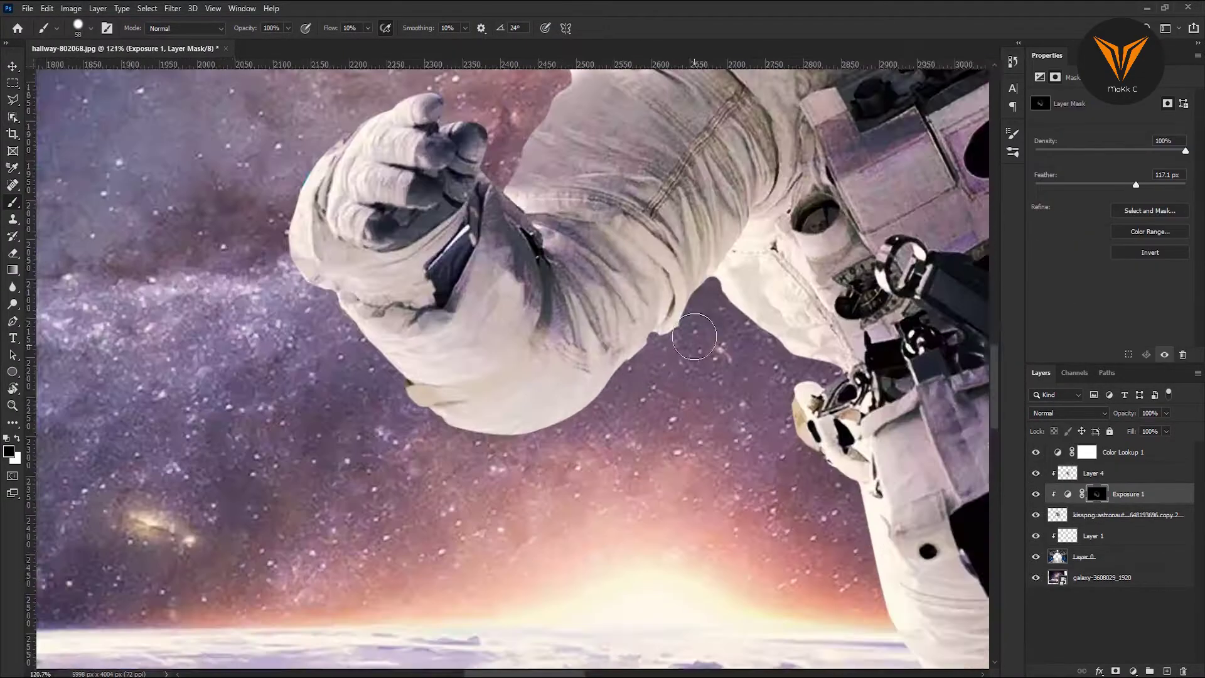
key(0)
scroll(514, 224, up, 2)
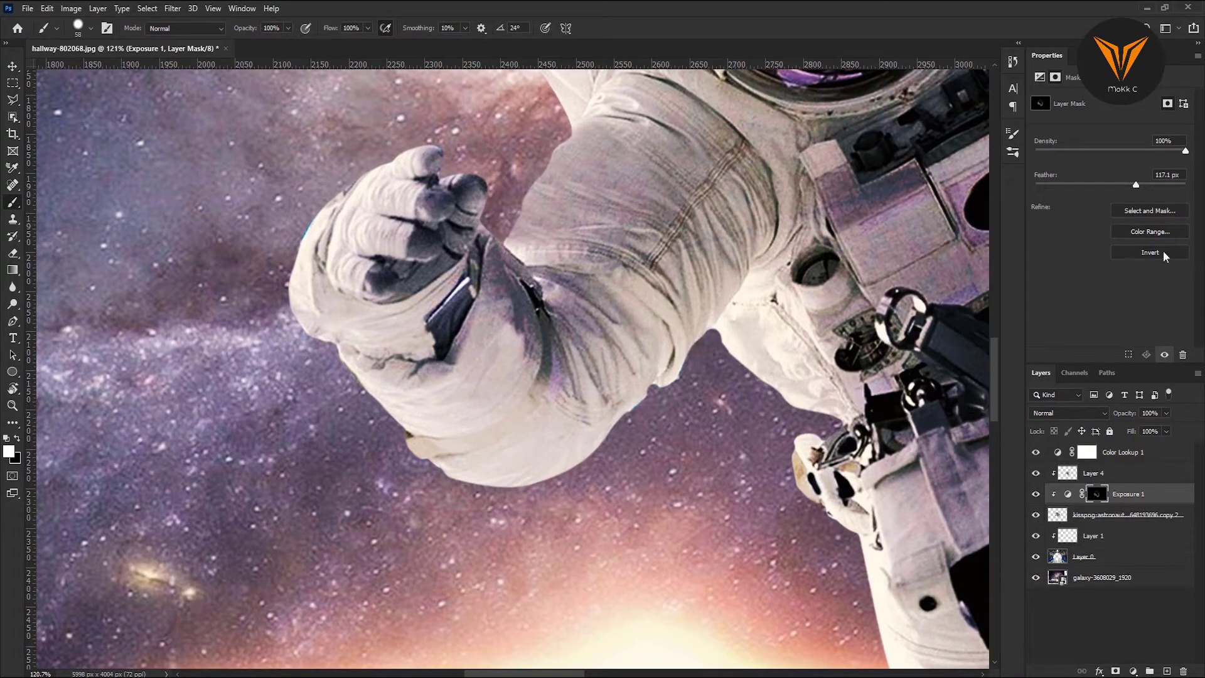
scroll(565, 301, up, 2)
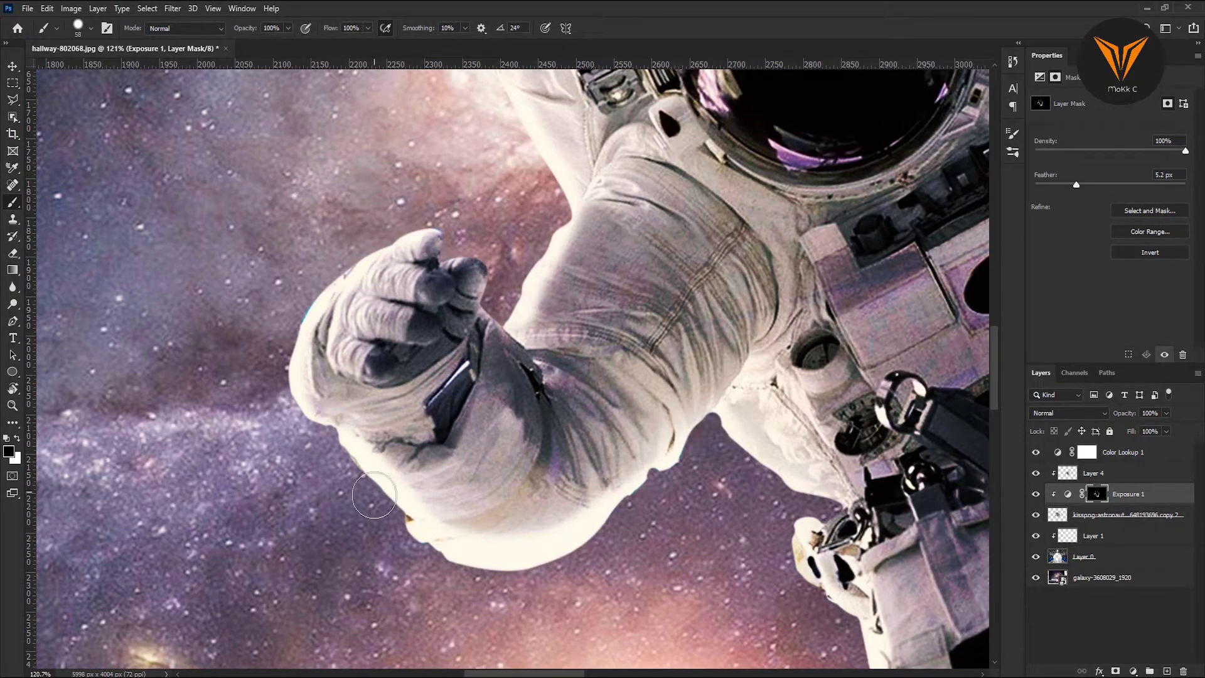
scroll(382, 462, down, 3)
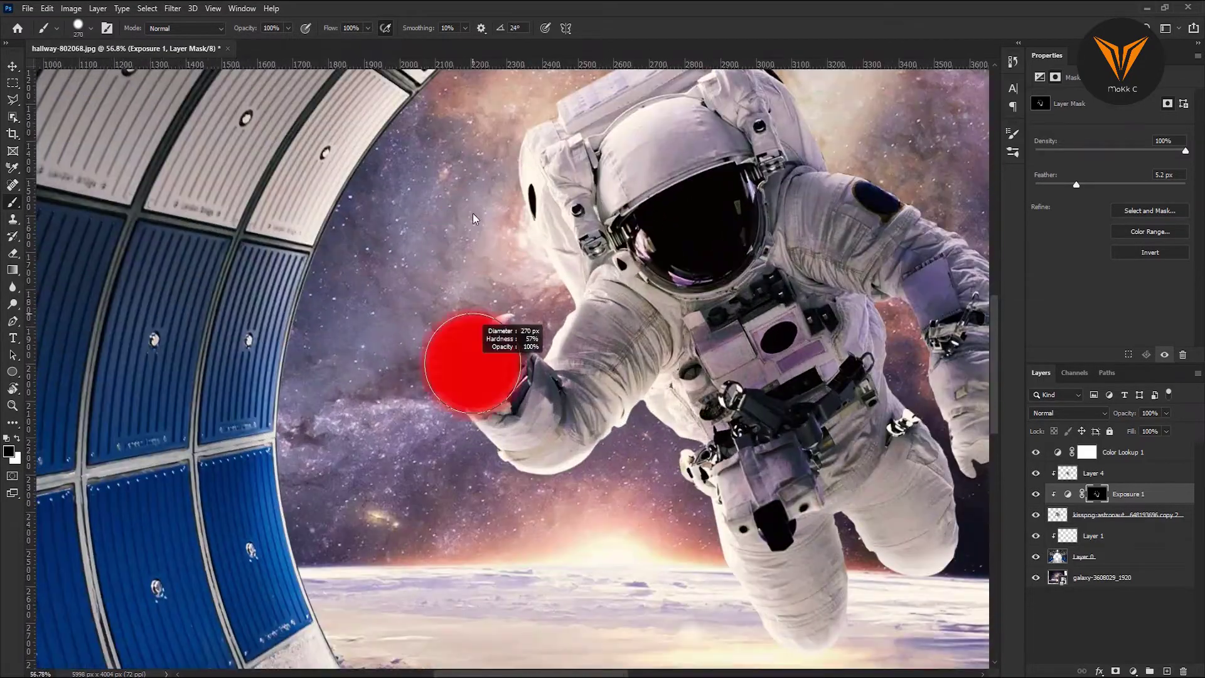
scroll(573, 469, down, 3)
scroll(807, 479, up, 2)
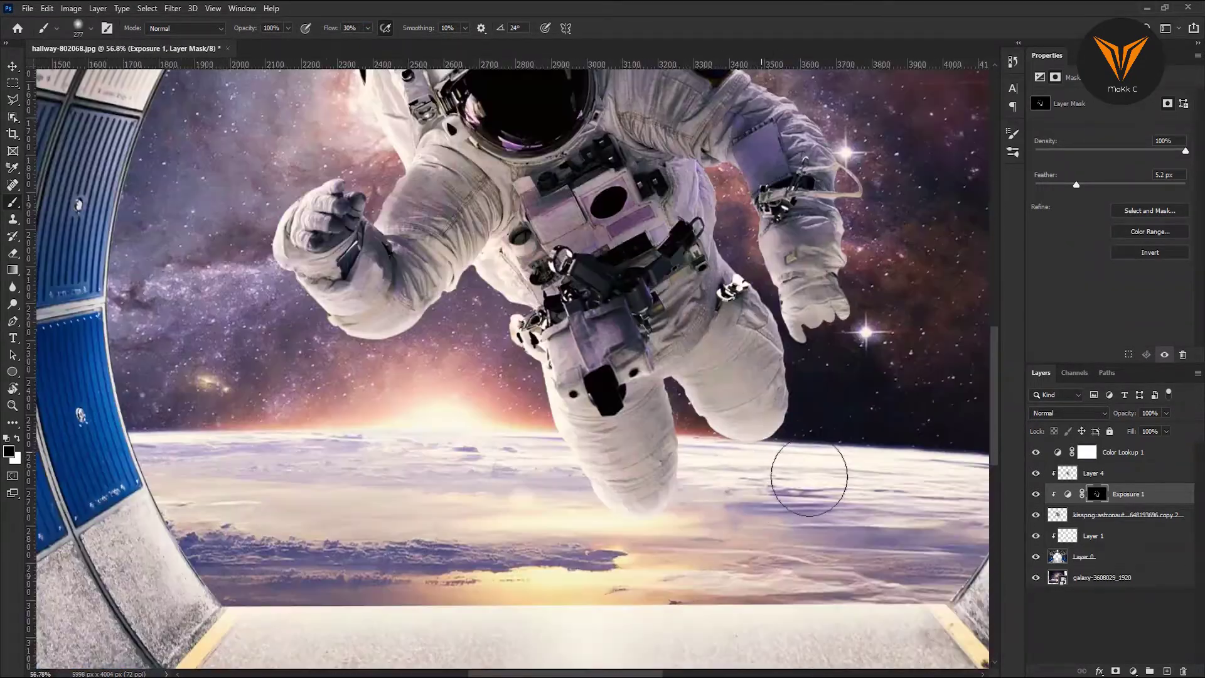
scroll(836, 417, down, 1)
scroll(513, 274, up, 1)
scroll(513, 274, up, 2)
key(x)
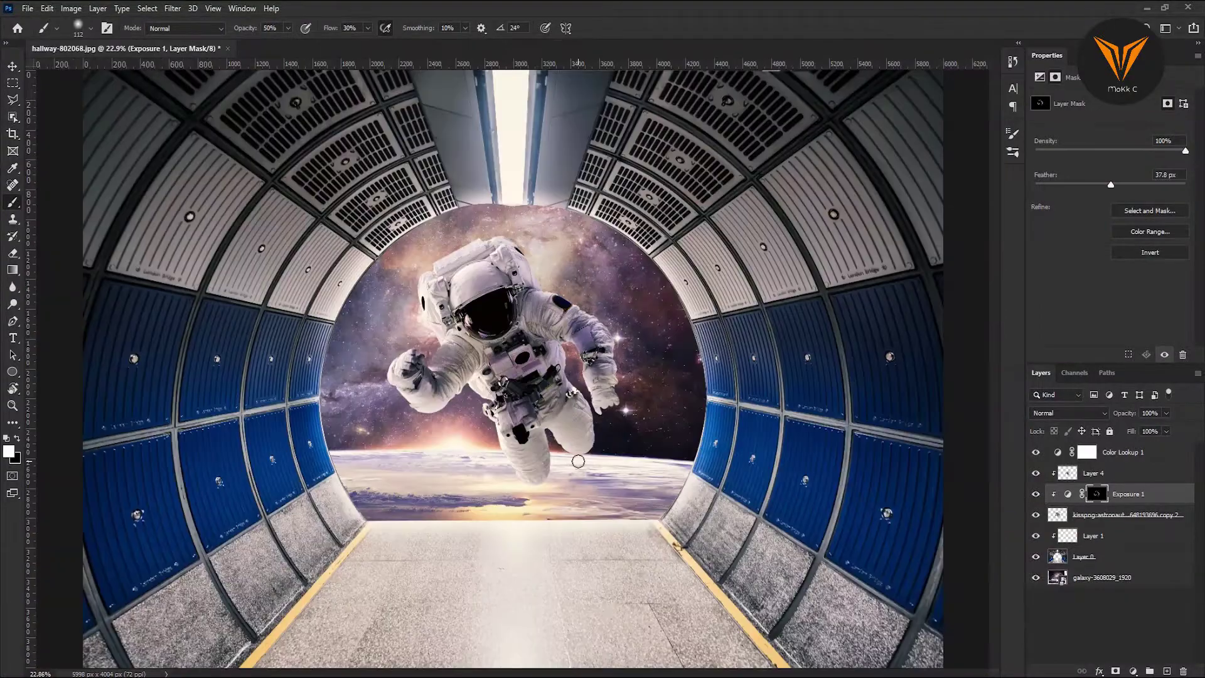
click(1123, 452)
click(1133, 101)
Delete the Layer 4 shading layer and add a Vibrance adjustment layer
click(1073, 167)
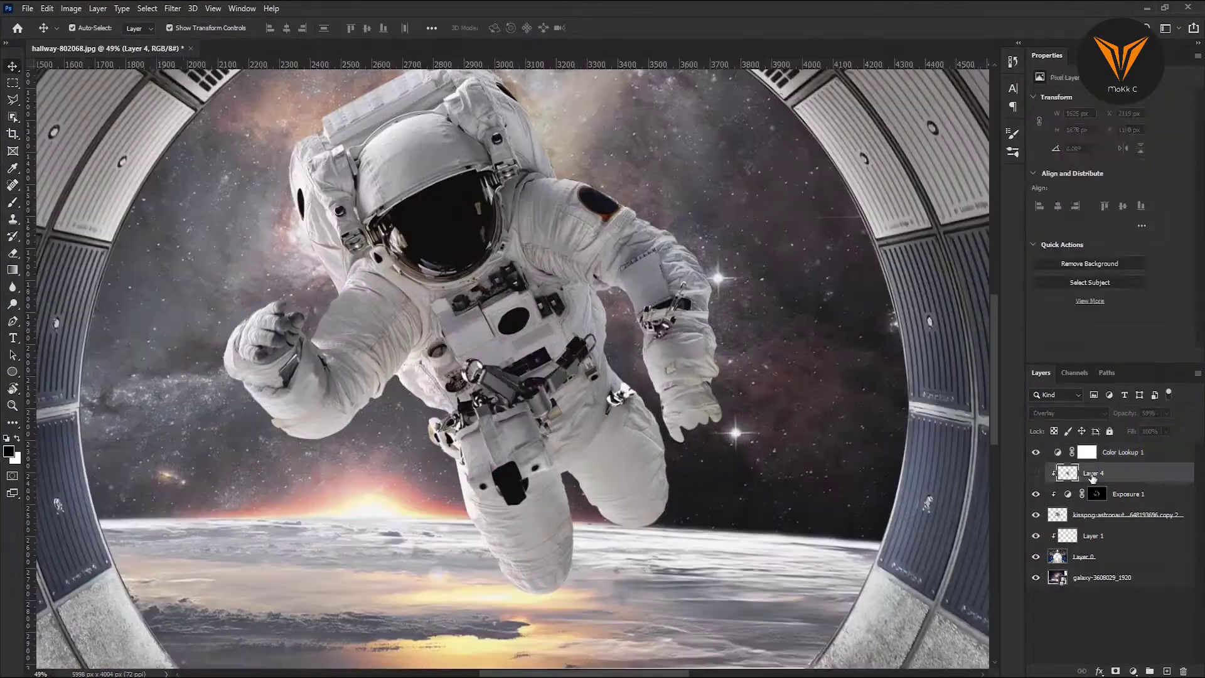
drag(1093, 478, 1184, 671)
click(1133, 671)
click(1129, 537)
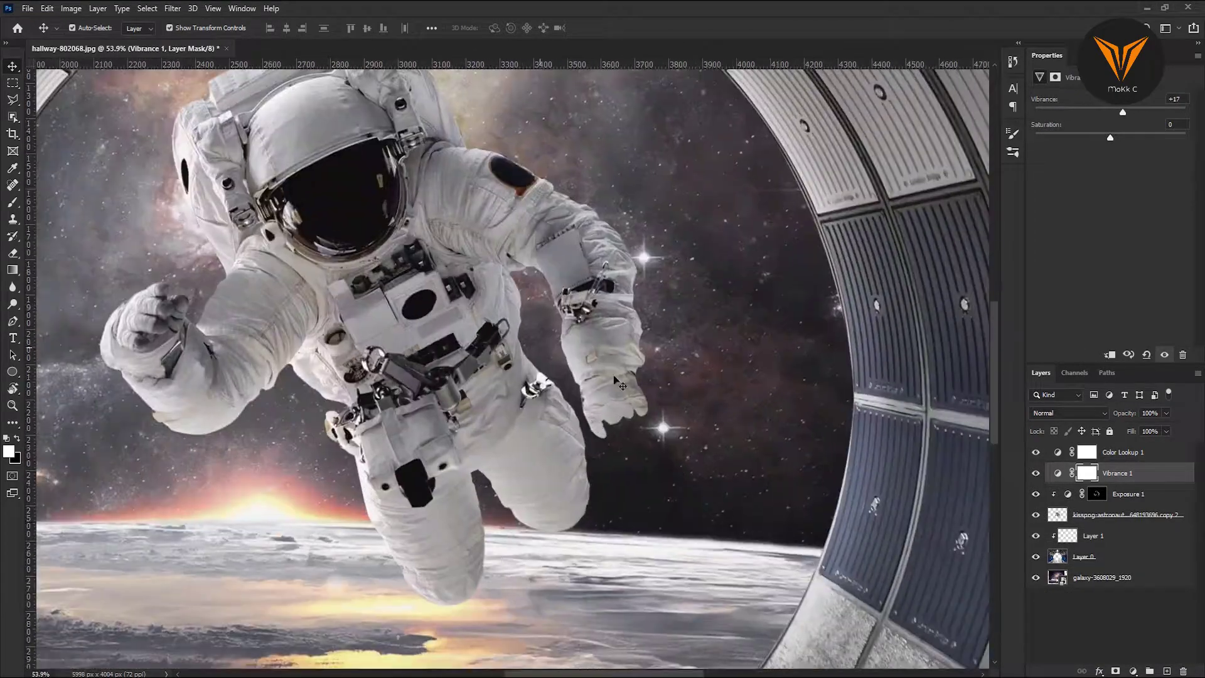
Select Layer 0 and set the painting colour to white
scroll(629, 422, down, 3)
click(1084, 557)
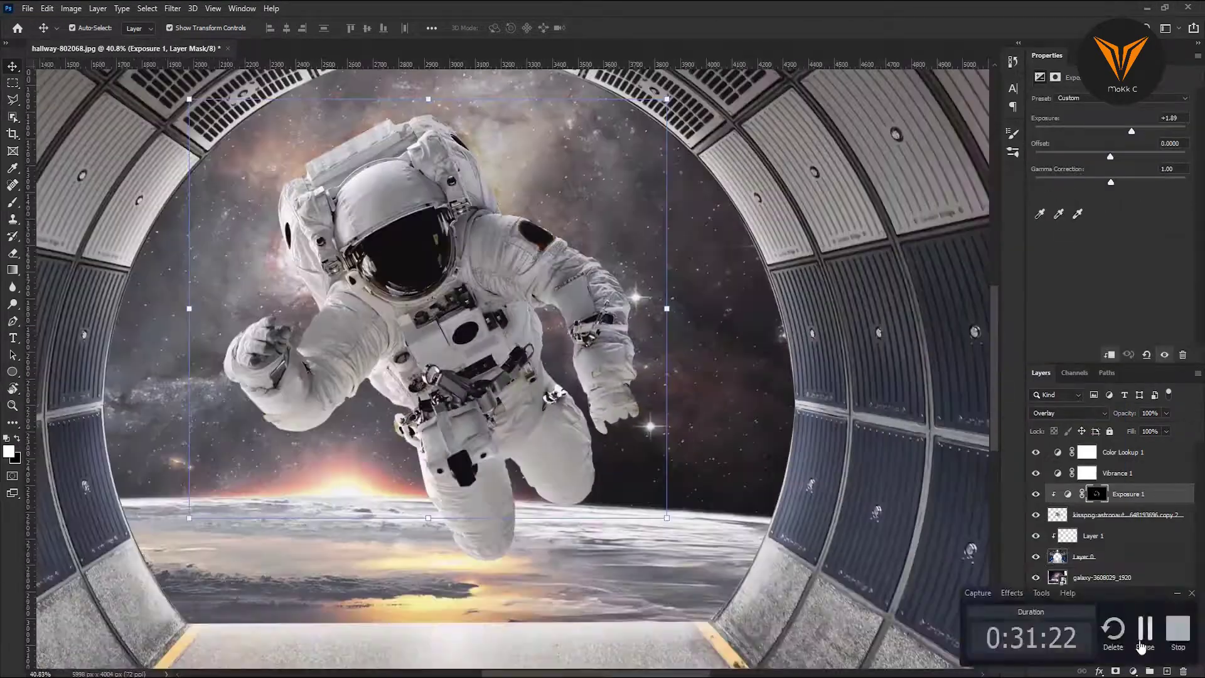
scroll(682, 382, down, 5)
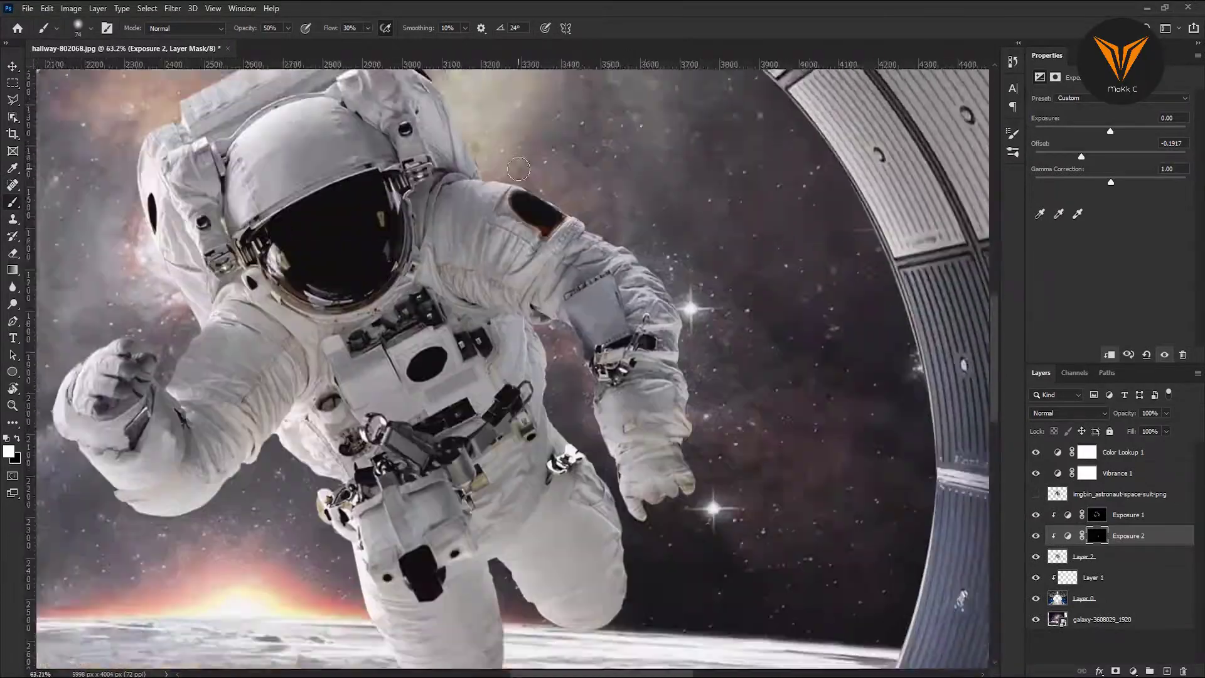
scroll(596, 315, up, 2)
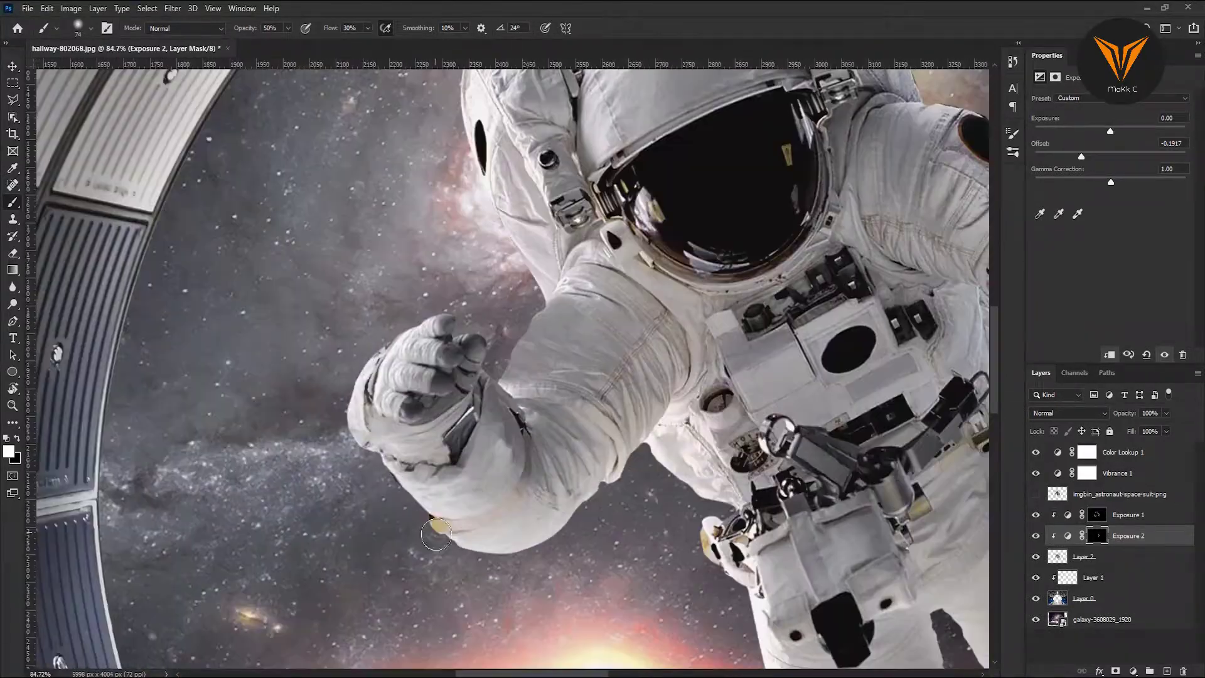
scroll(537, 347, up, 5)
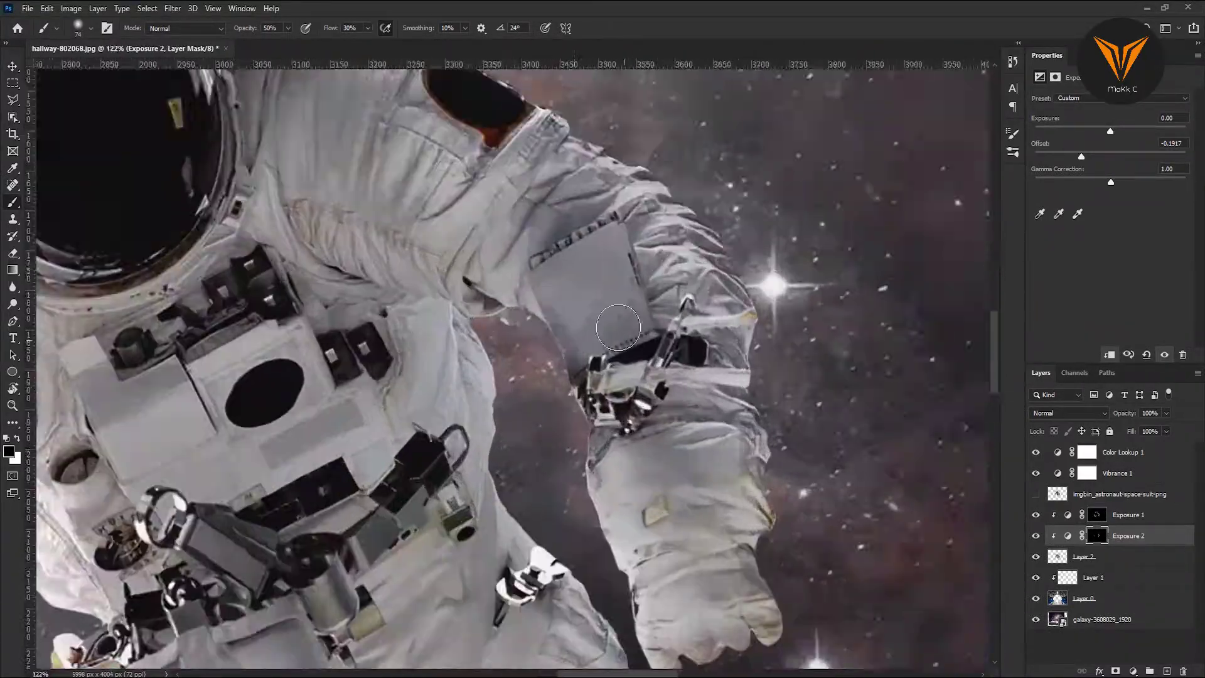
scroll(552, 438, down, 3)
scroll(590, 269, up, 2)
key(x)
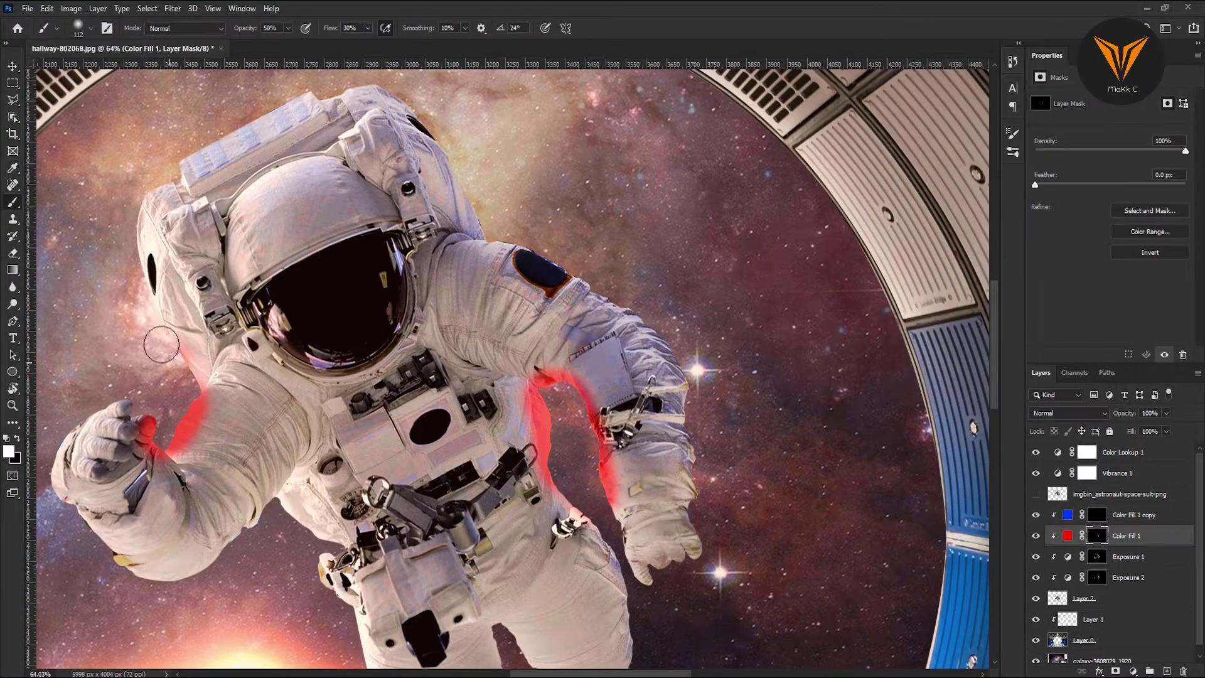
Paint the rim-light mask down the arm, blur it, and adjust the red Color Fill 1 blending
scroll(162, 344, down, 5)
drag(471, 427, 467, 615)
scroll(743, 576, down, 5)
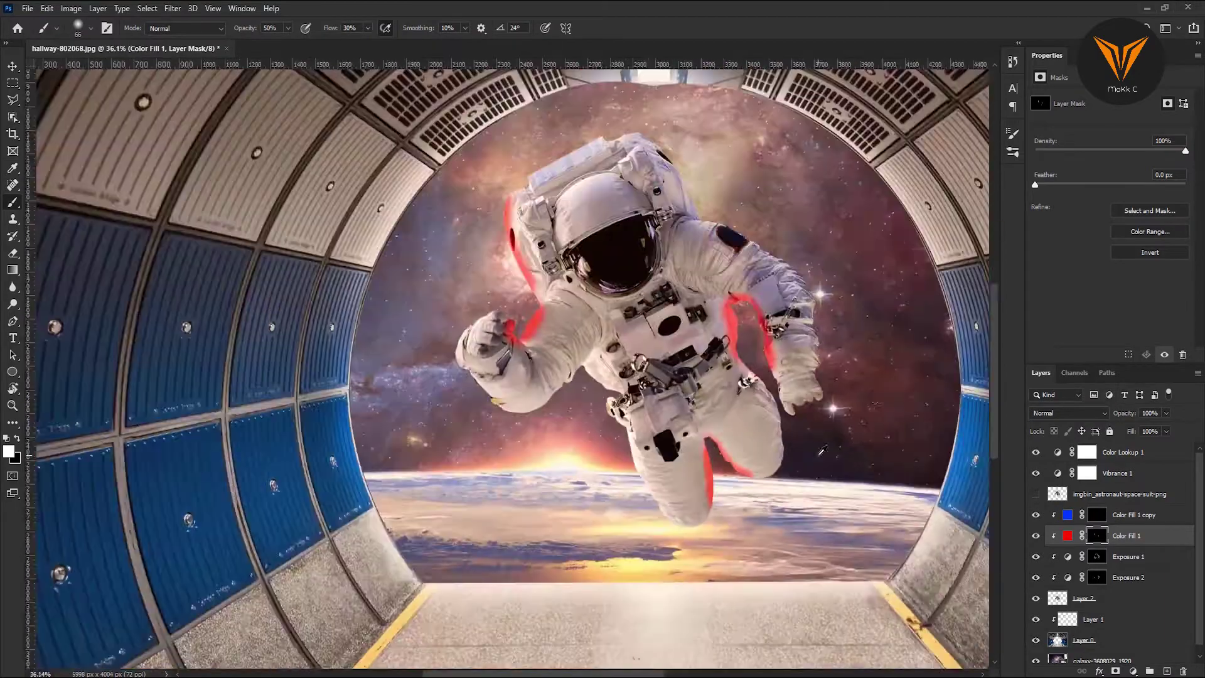
key(ctrl+alt+f)
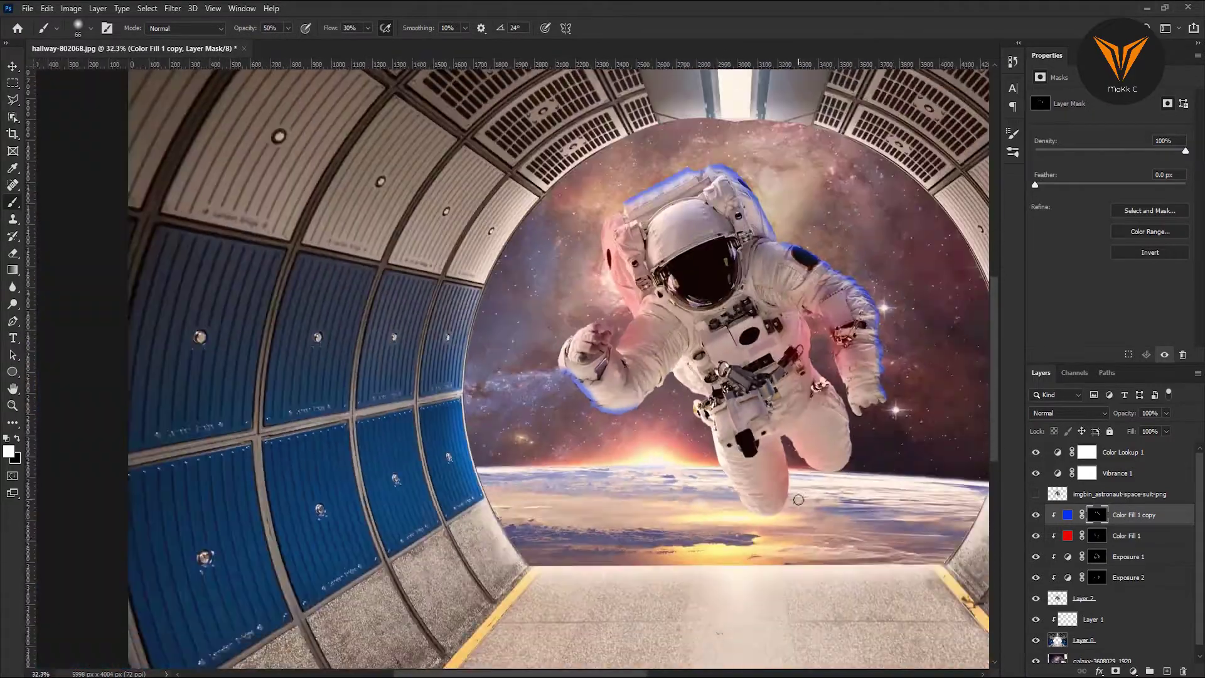
key(ctrl+0)
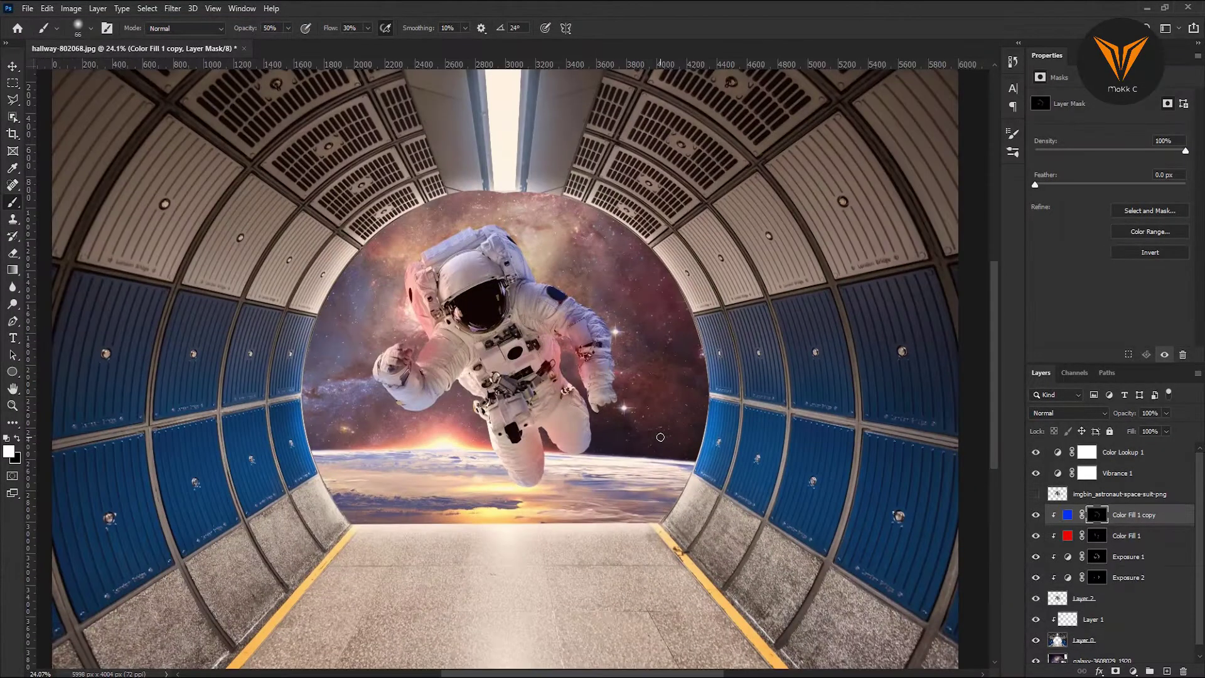
click(1125, 536)
click(1067, 413)
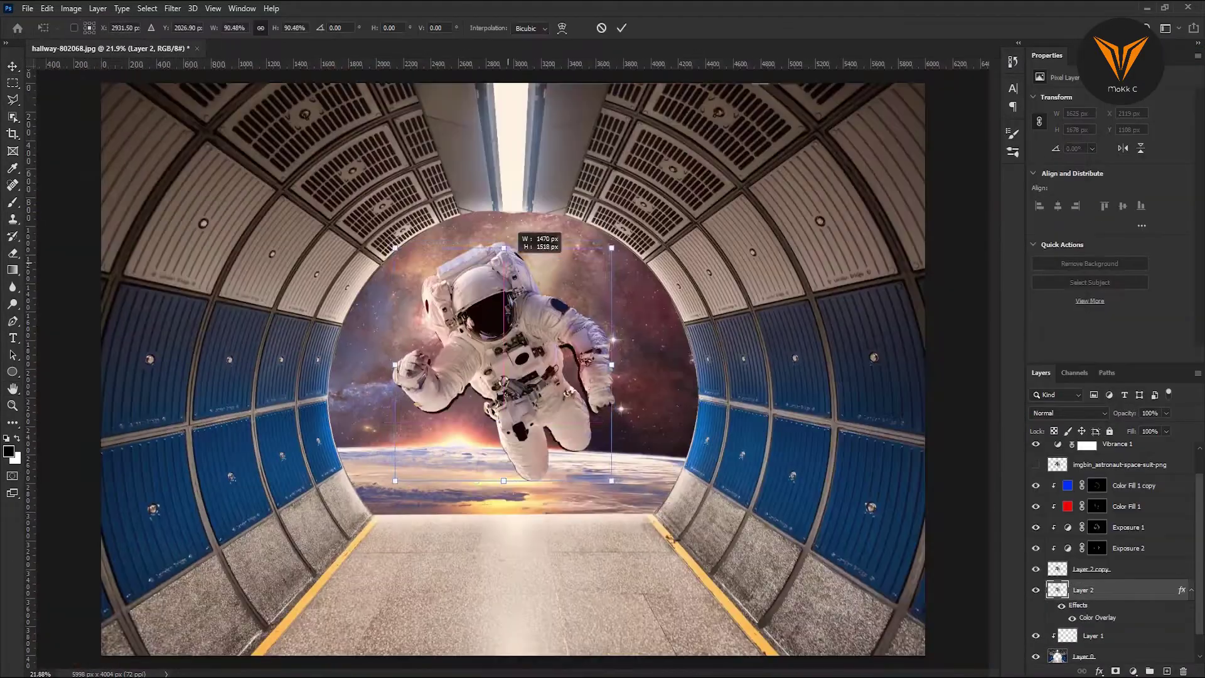
Lay the astronaut silhouette flat on the floor and Gaussian-blur it into a soft shadow
mouse_move(522, 258)
mouse_down()
mouse_move(641, 380)
mouse_move(641, 641)
mouse_up()
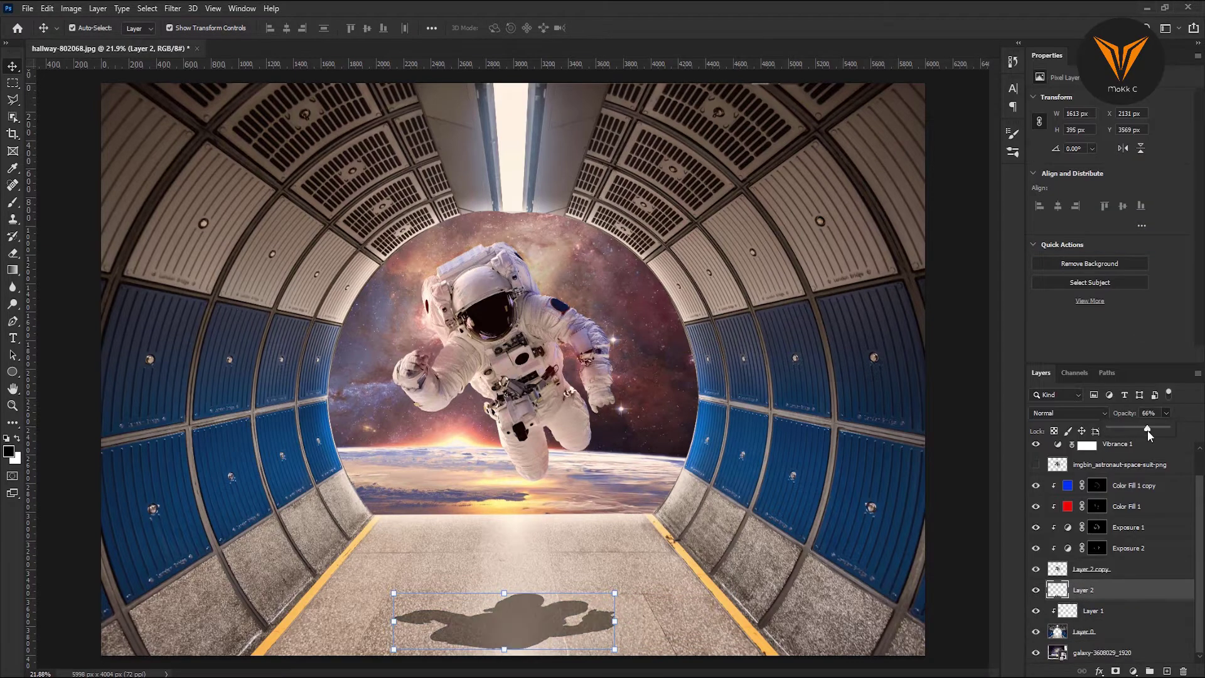
key(ctrl+alt+f)
click(981, 200)
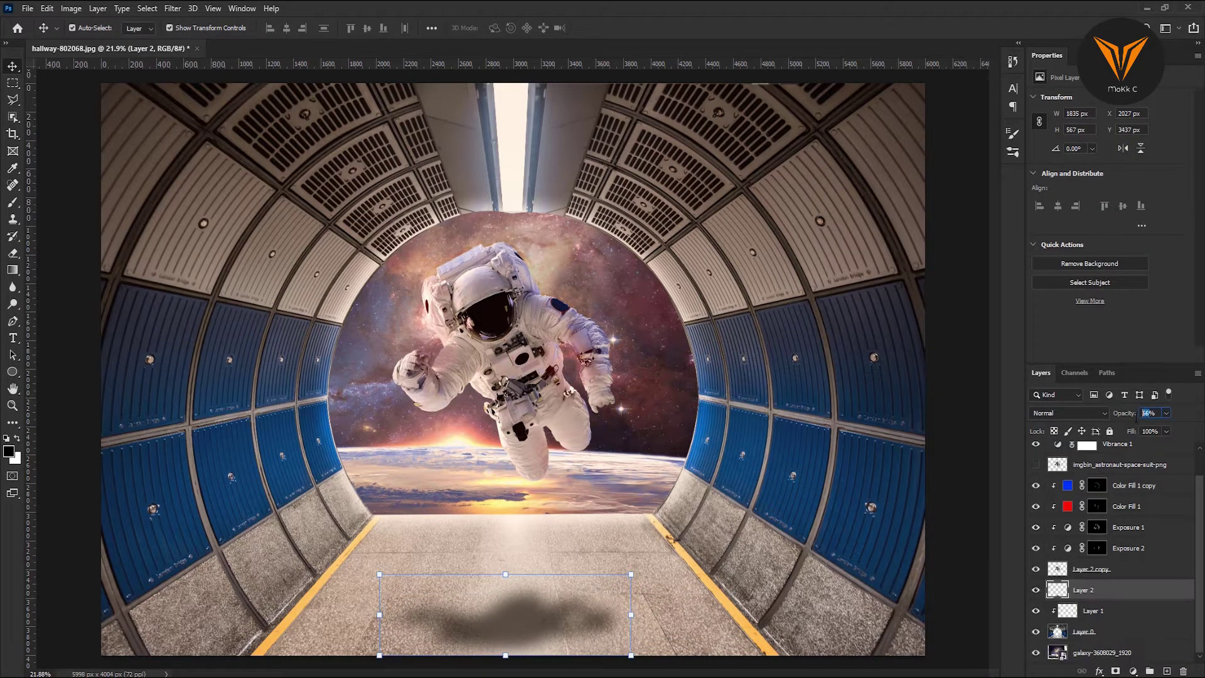
scroll(790, 353, up, 2)
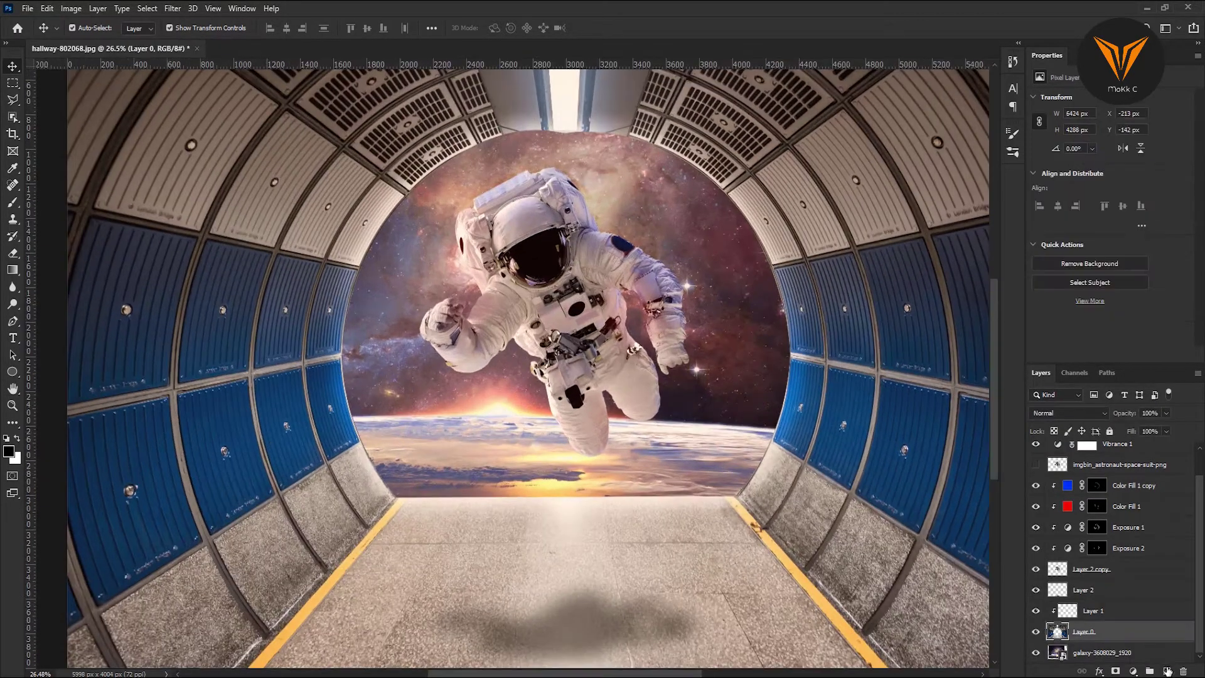
Add a blue Solid Color fill with an inverted mask, painted in over the wall panels
click(1133, 670)
click(814, 401)
click(1076, 202)
click(1098, 632)
key(ctrl+i)
scroll(398, 398, down, 1)
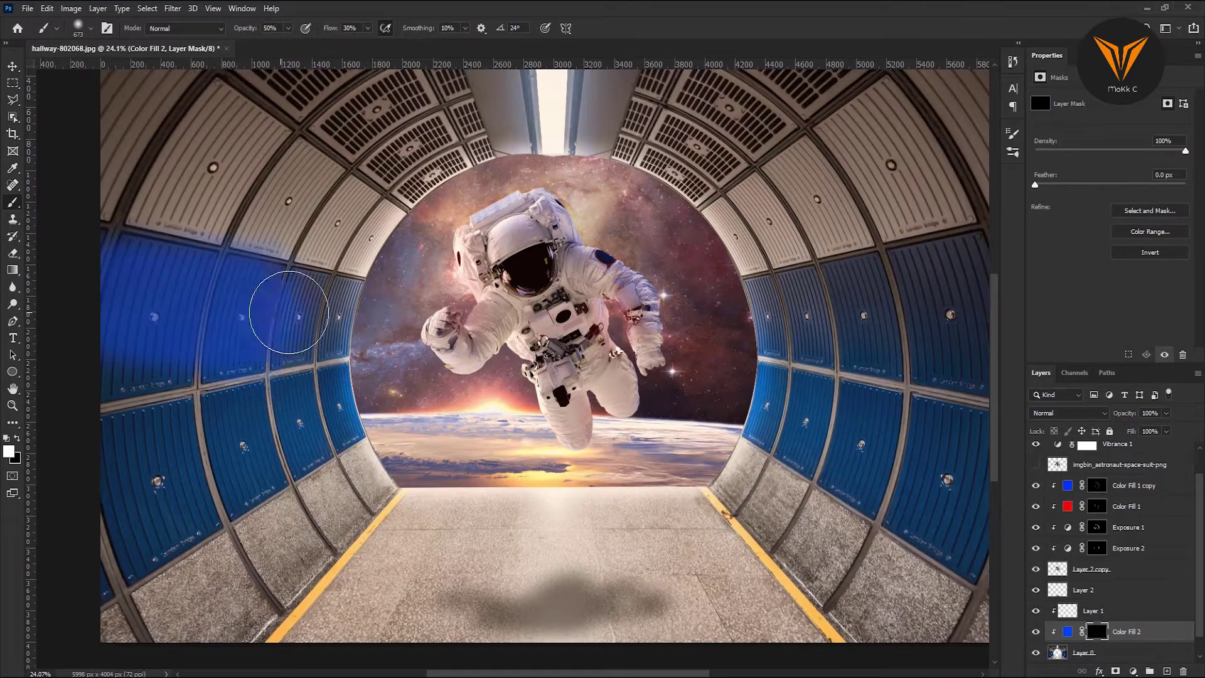
drag(289, 312, 264, 439)
scroll(834, 350, down, 1)
drag(834, 350, 785, 471)
click(172, 8)
key(Escape)
scroll(1107, 647, down, 1)
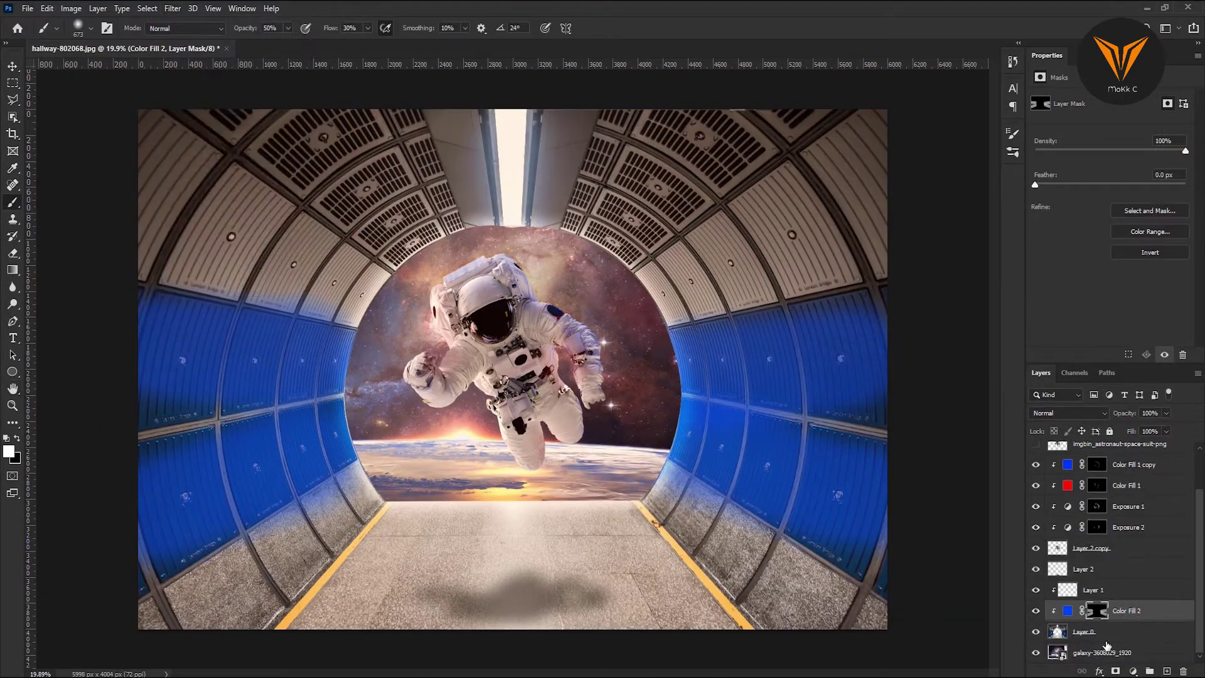
Gaussian-blur the blue wall glow and set its blend mode to Linear Dodge (Add)
click(1068, 610)
click(172, 8)
click(352, 221)
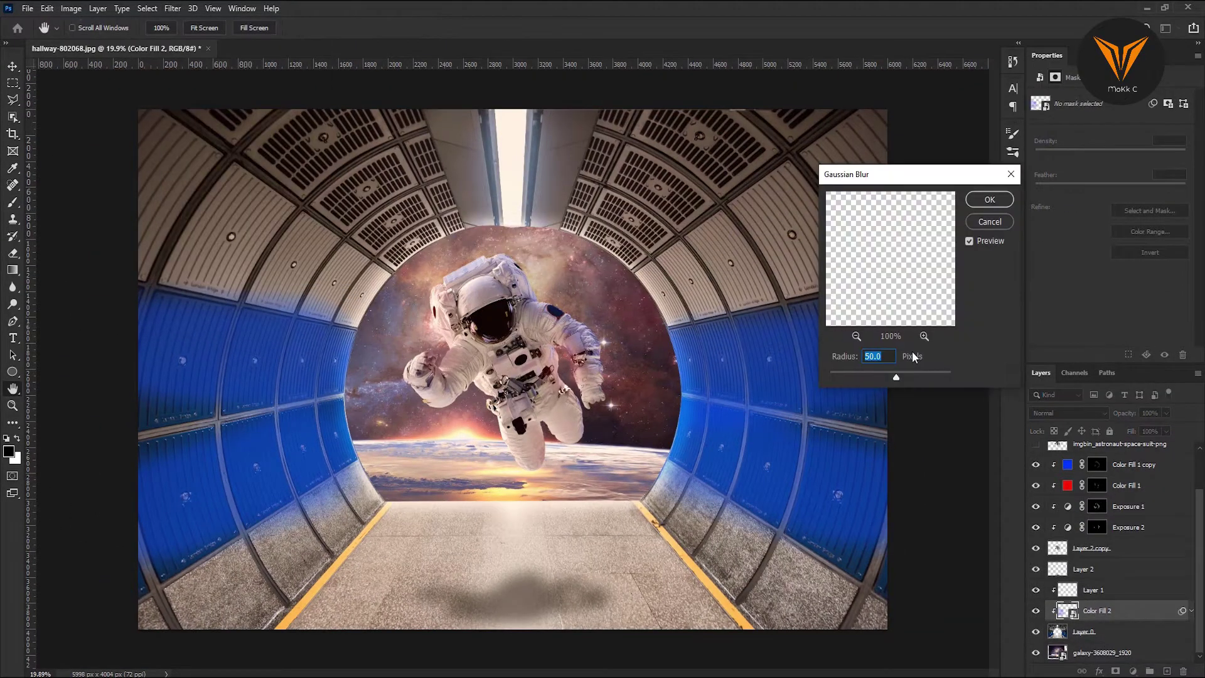
click(990, 200)
key(e)
key(ctrl+minus)
click(1067, 412)
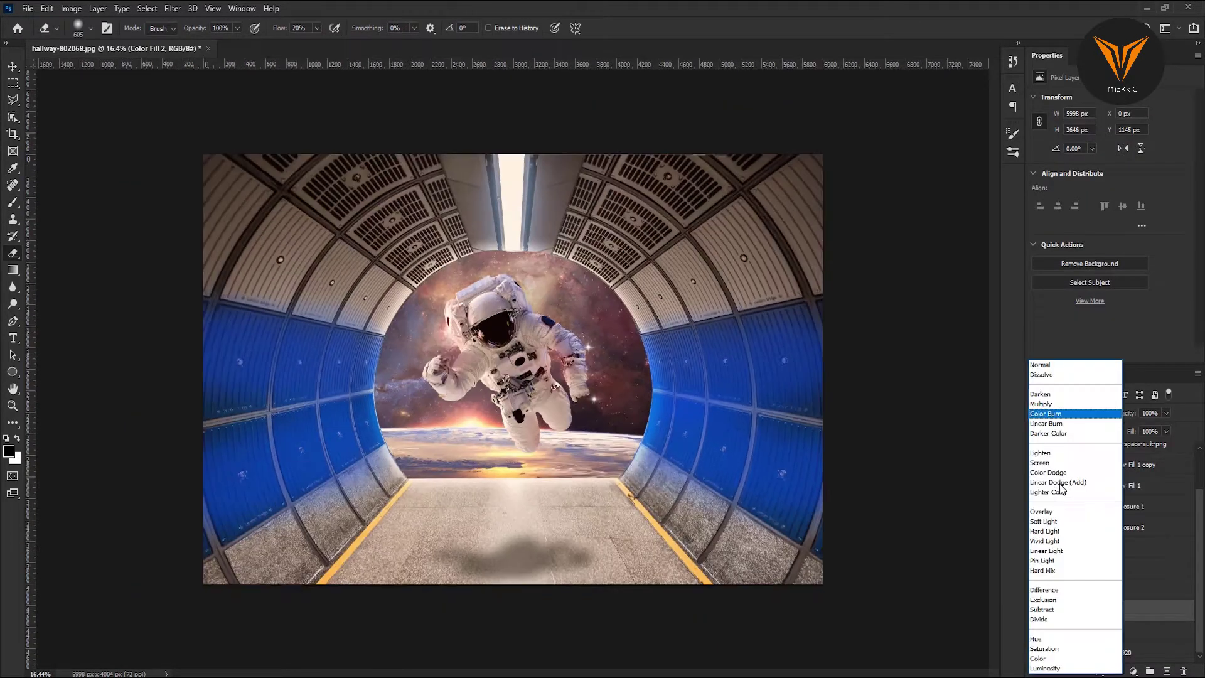
click(1067, 477)
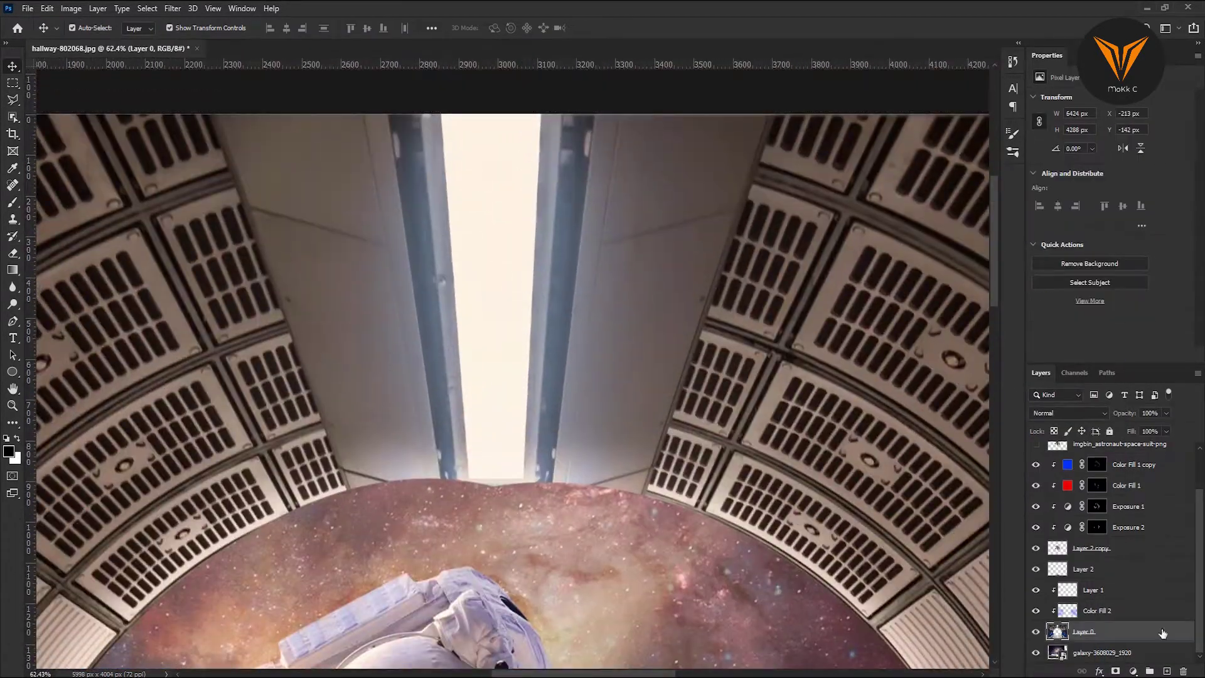
Paint a blurred white glow over the ceiling light, rasterize Color Fill 3, and set it to Overlay
key(ctrl+i)
key(b)
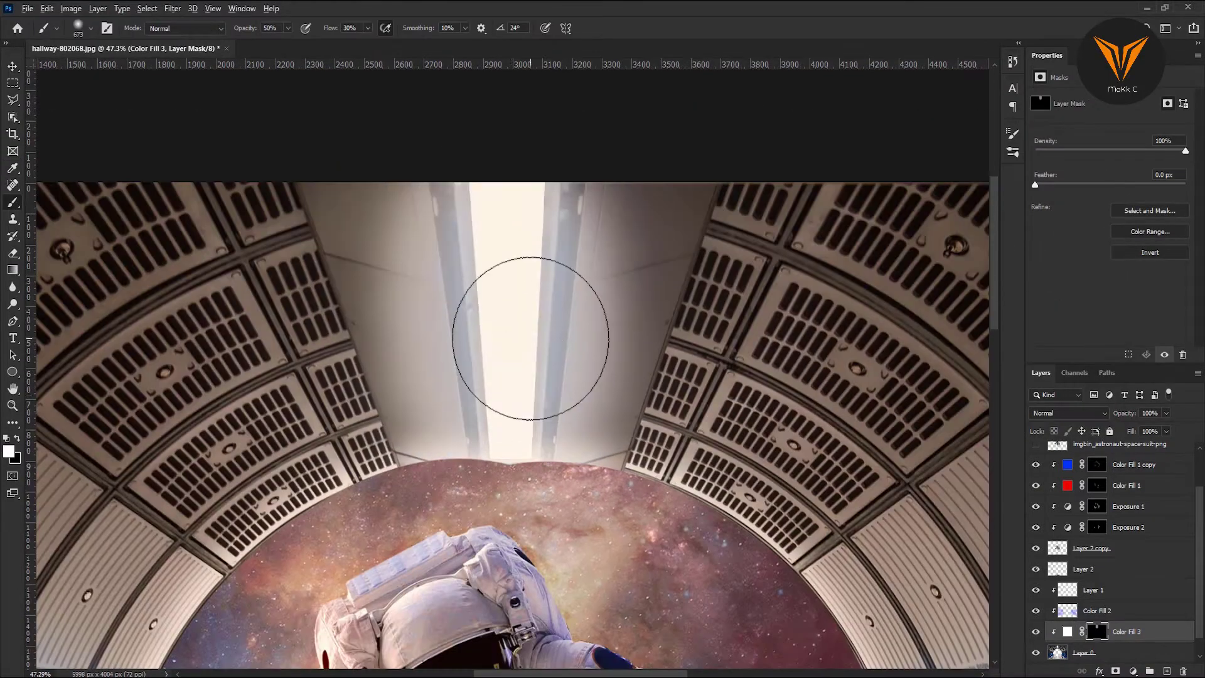
key(ctrl+minus)
right_click(1103, 634)
click(172, 8)
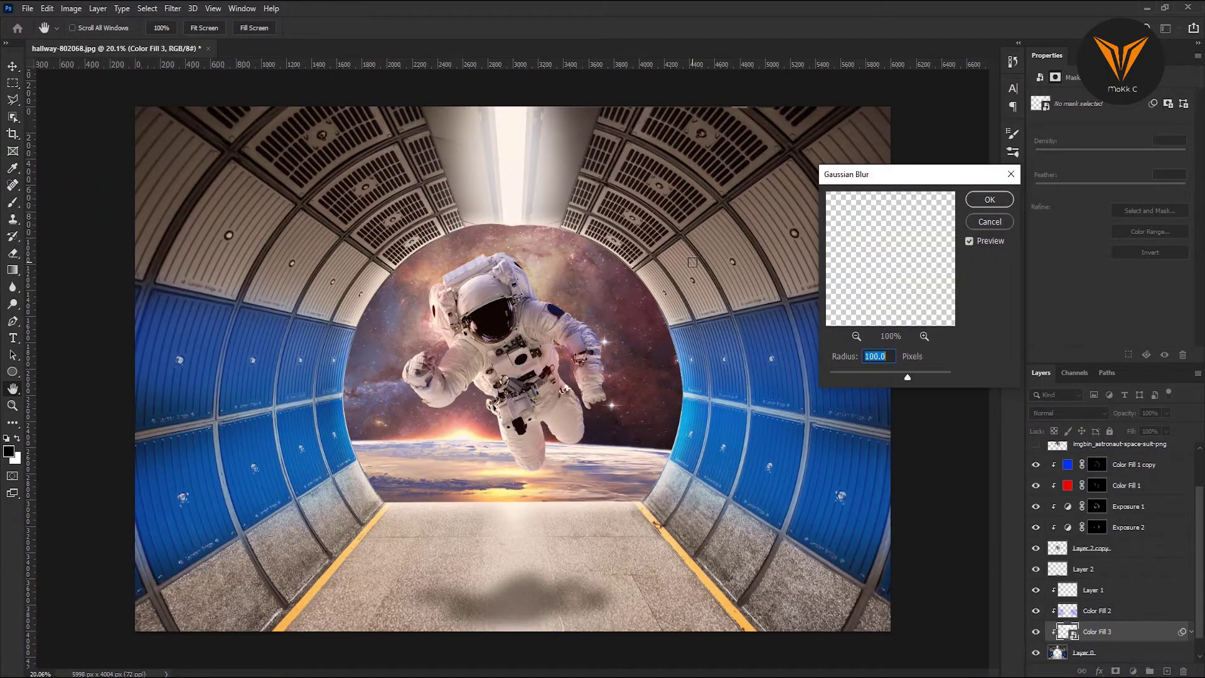
key(Return)
right_click(1099, 631)
click(1061, 270)
click(1067, 413)
click(1061, 493)
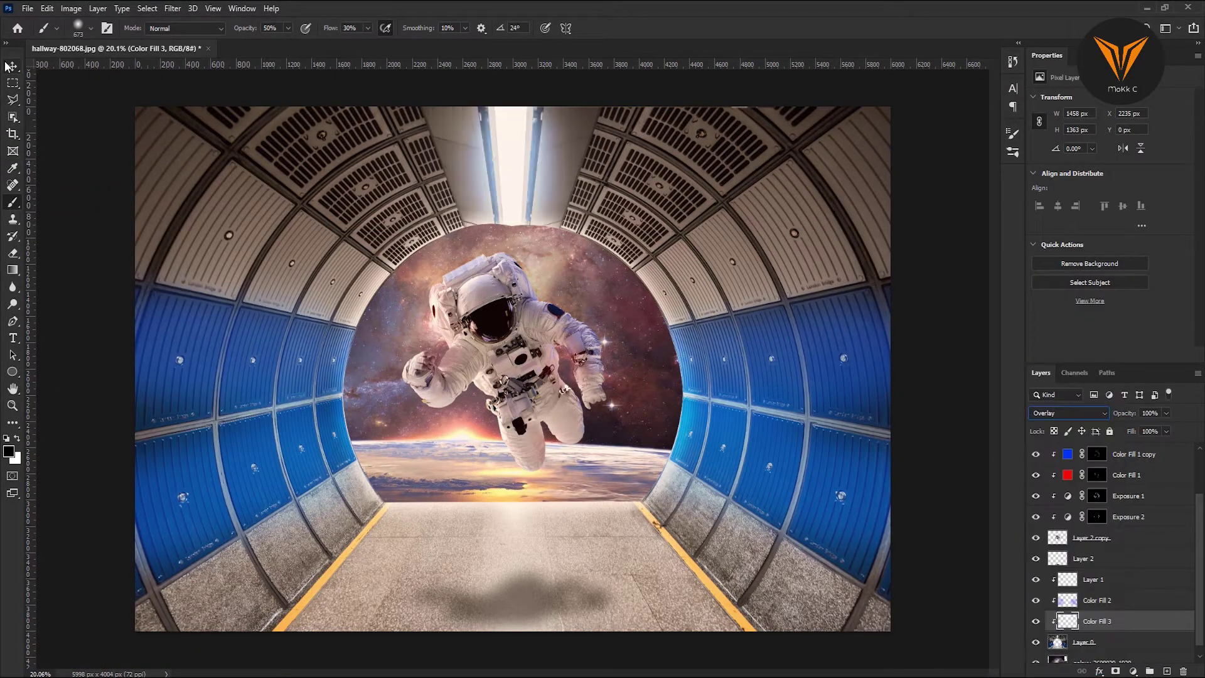
Apply an extra blur to the floor shadow layer to soften it
click(10, 66)
click(561, 593)
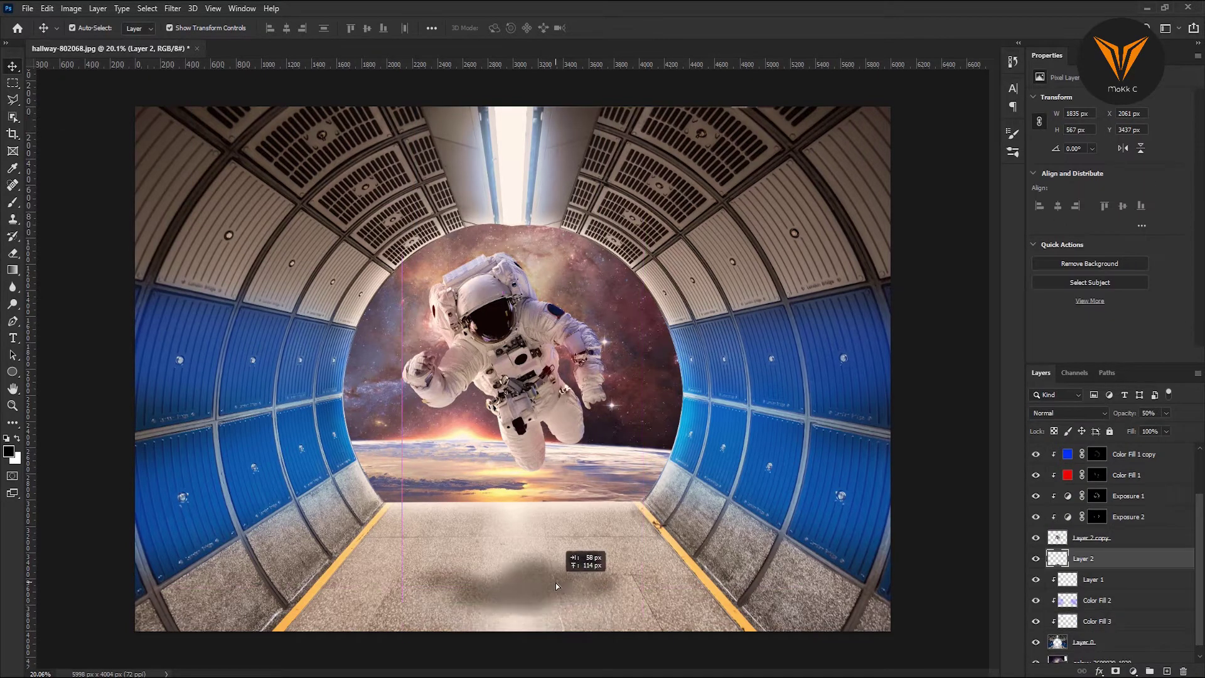
click(173, 8)
click(350, 223)
key(Return)
click(713, 364)
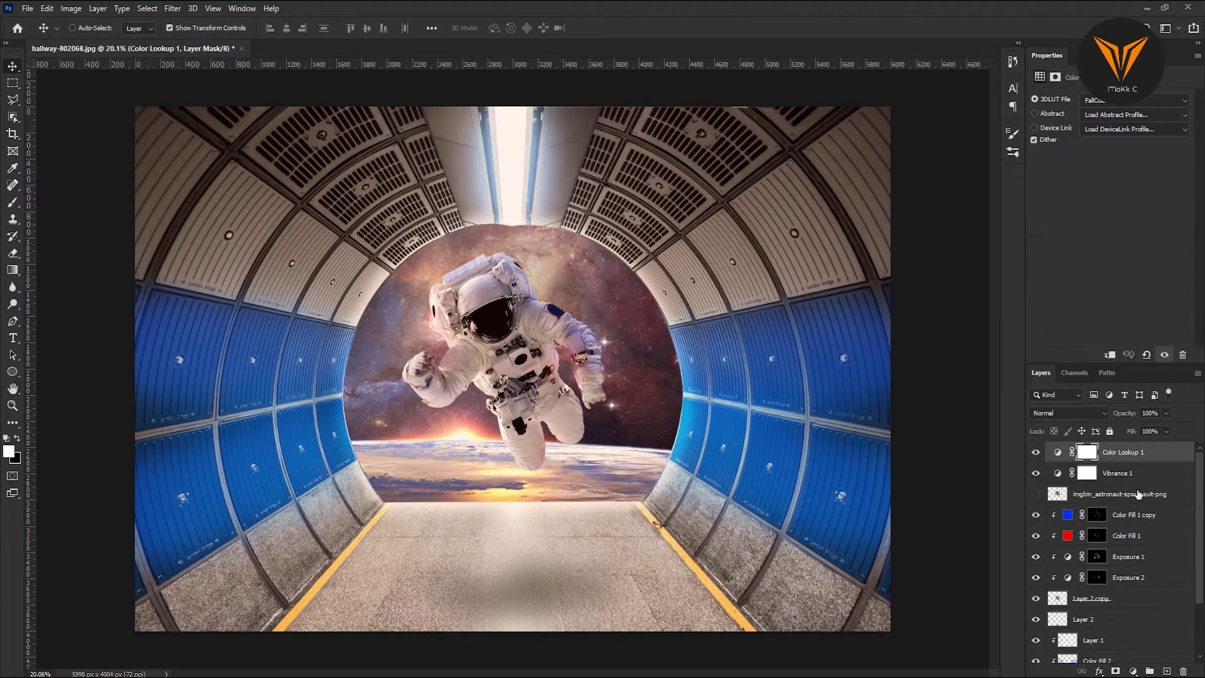
In Camera Raw Filter, set contrast +22, whites -6, blacks -13, and apply the Modern 09 profile
click(173, 8)
click(199, 104)
drag(1091, 304, 1124, 325)
drag(1095, 363, 1081, 383)
drag(1091, 454, 1093, 454)
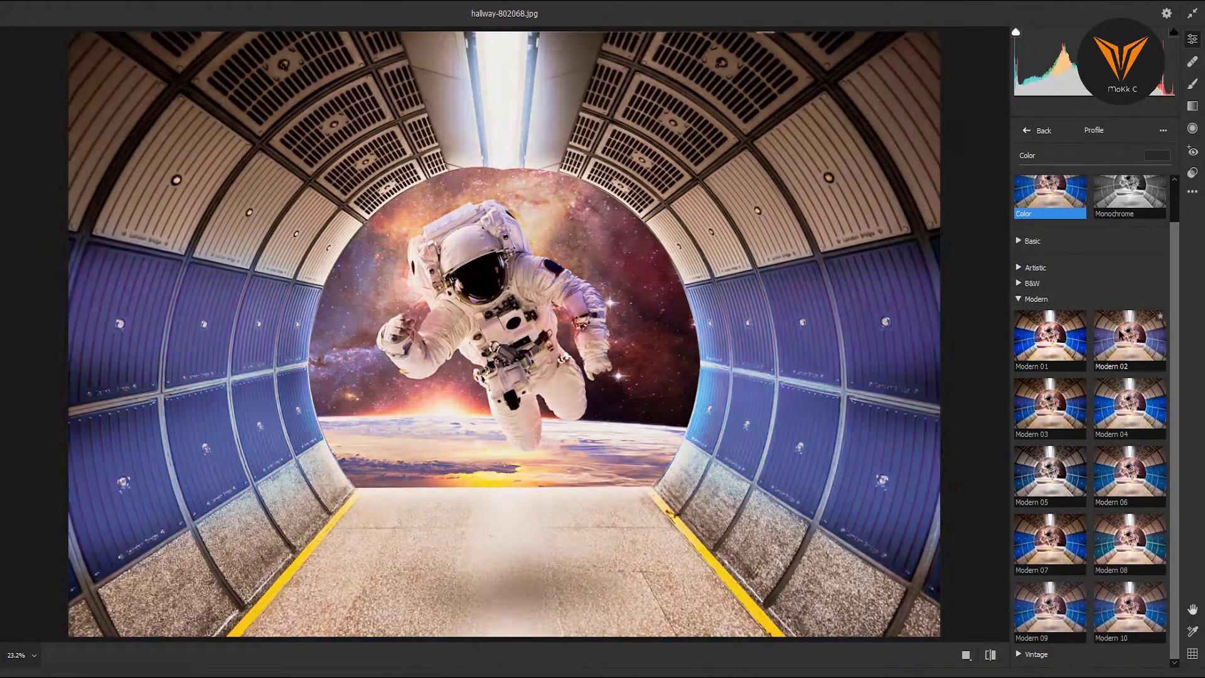
click(1050, 605)
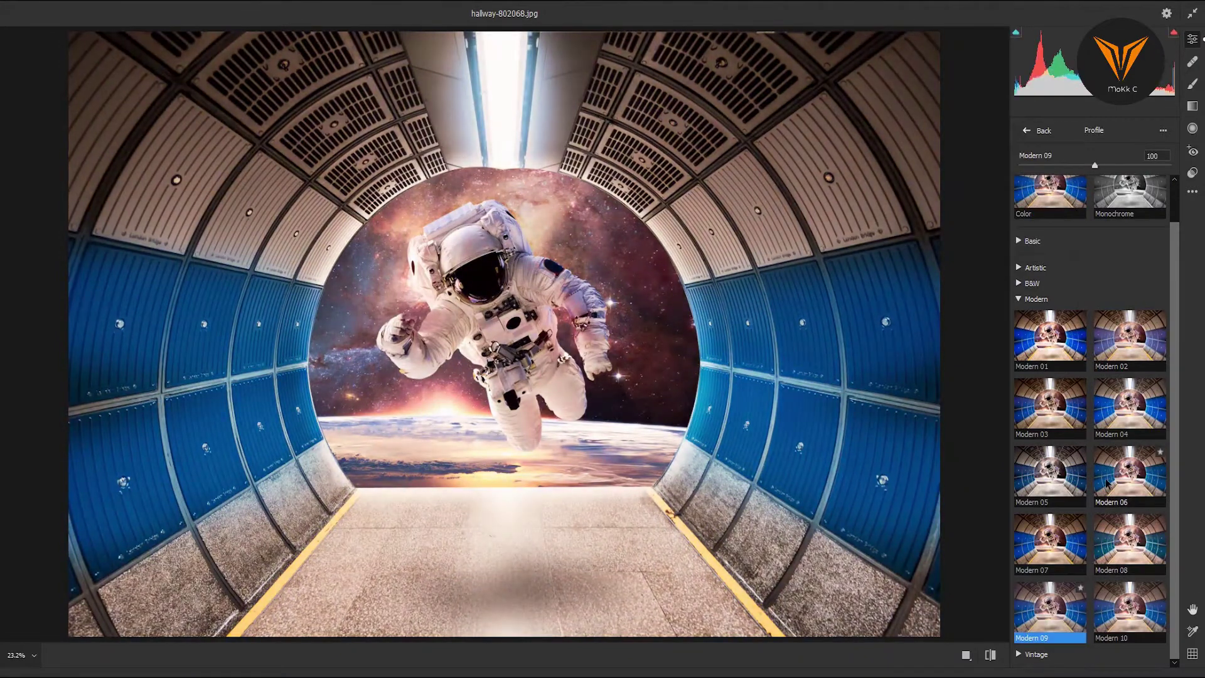
click(1133, 671)
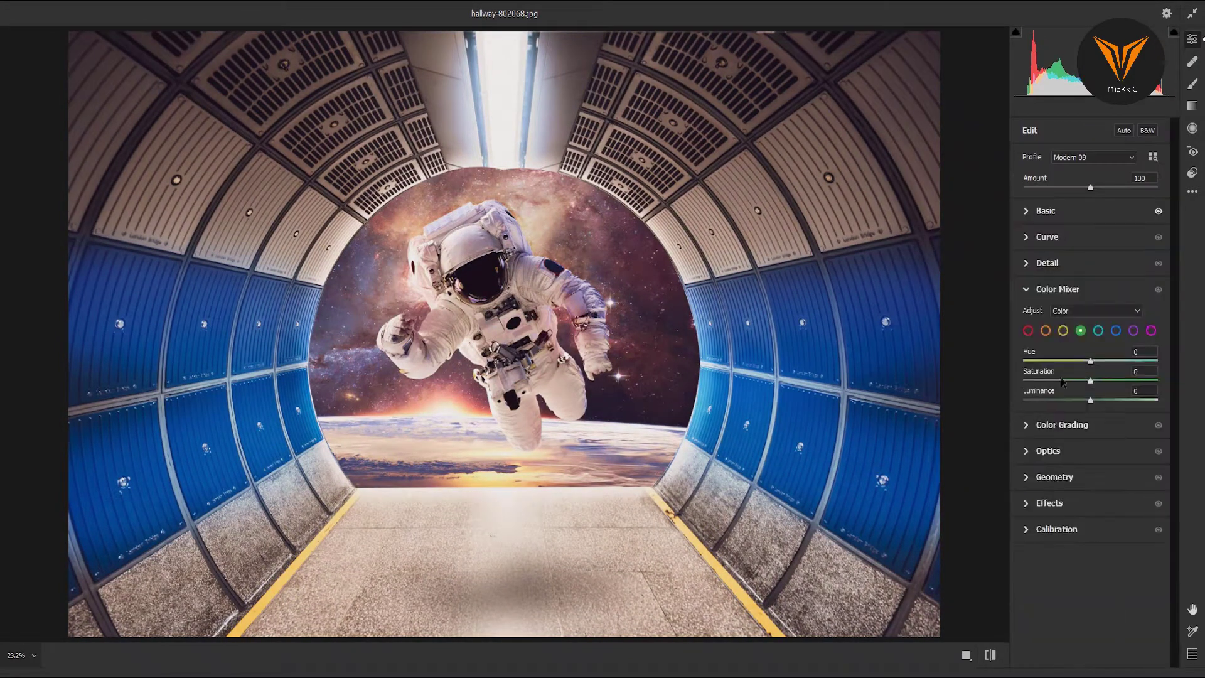